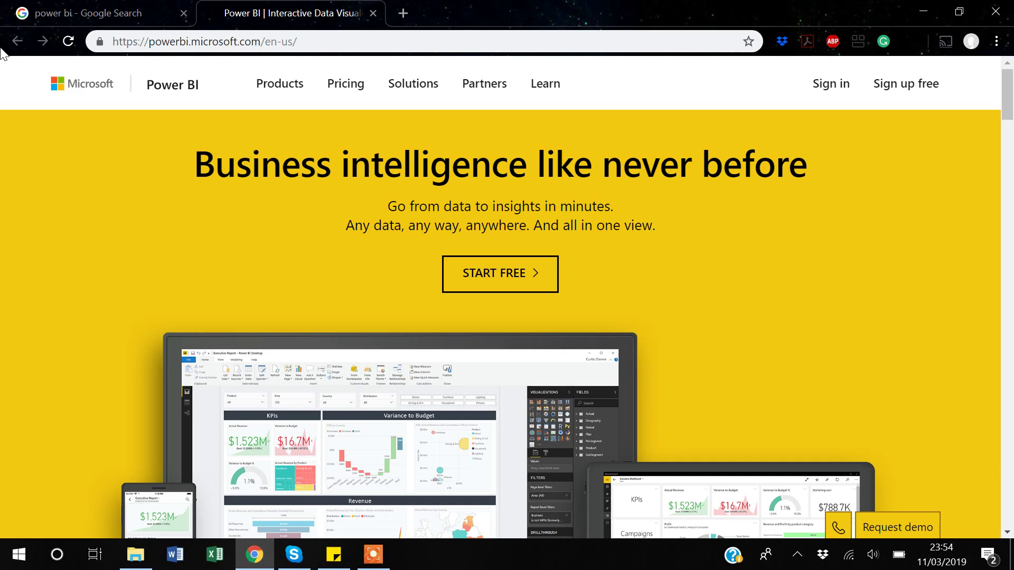
Review the Google results for power bi and look over the Power BI product home page.
{"action": "left_click", "coordinate": [66, 13]}
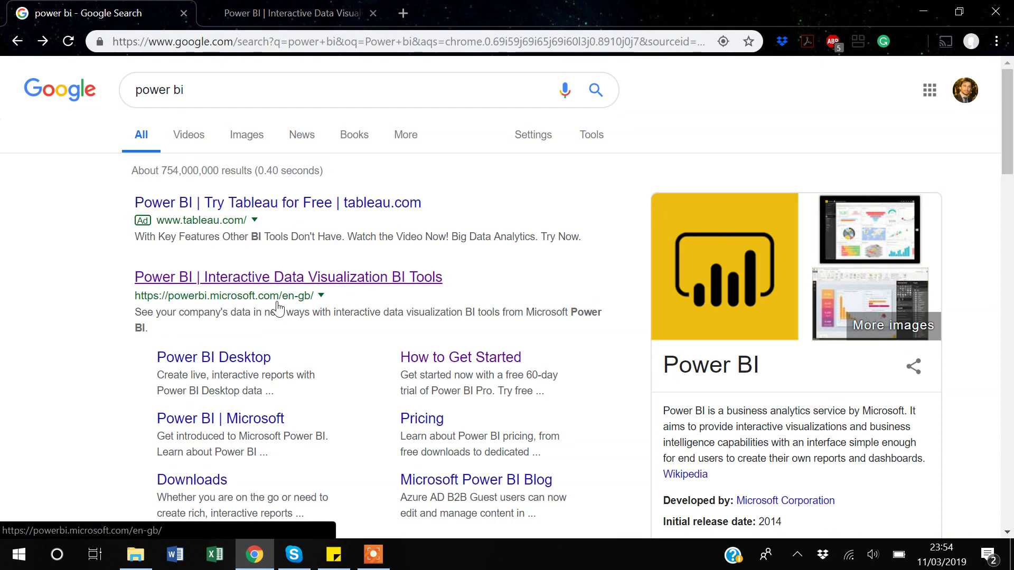
{"action": "left_click", "coordinate": [293, 11]}
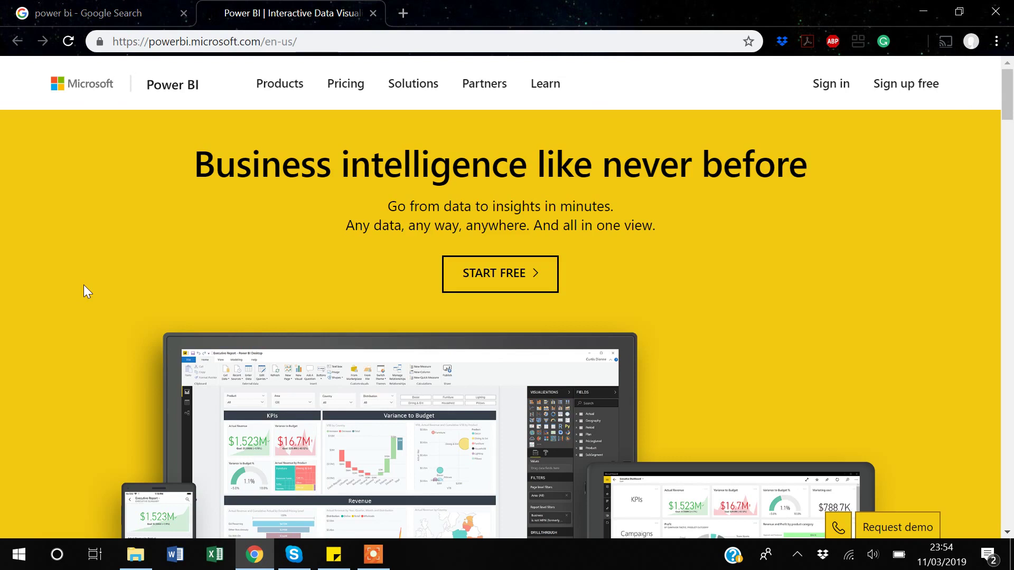
{"action": "scroll", "coordinate": [83, 286], "scroll_direction": "down", "scroll_amount": 6}
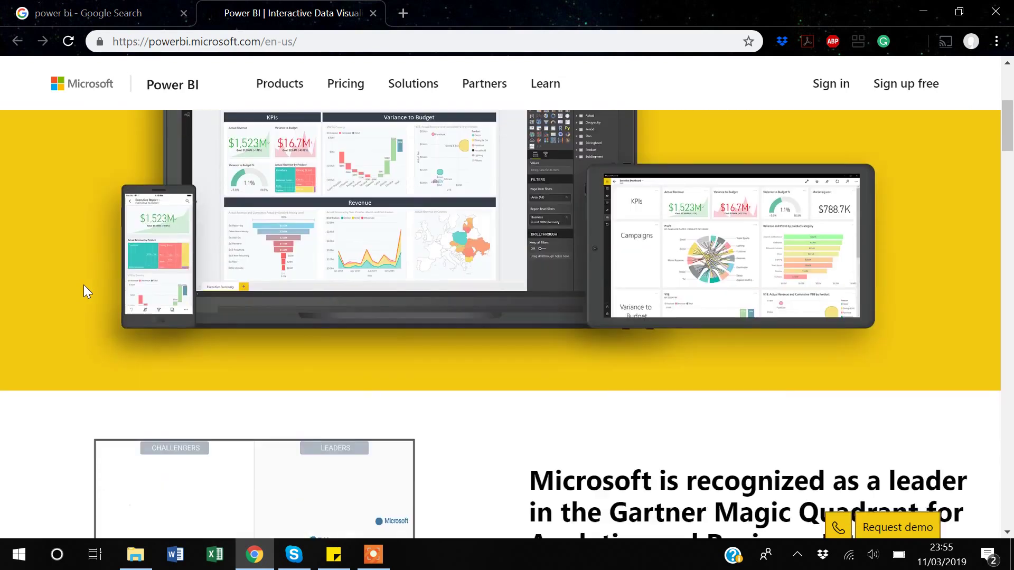
{"action": "scroll", "coordinate": [84, 285], "scroll_direction": "up", "scroll_amount": 6}
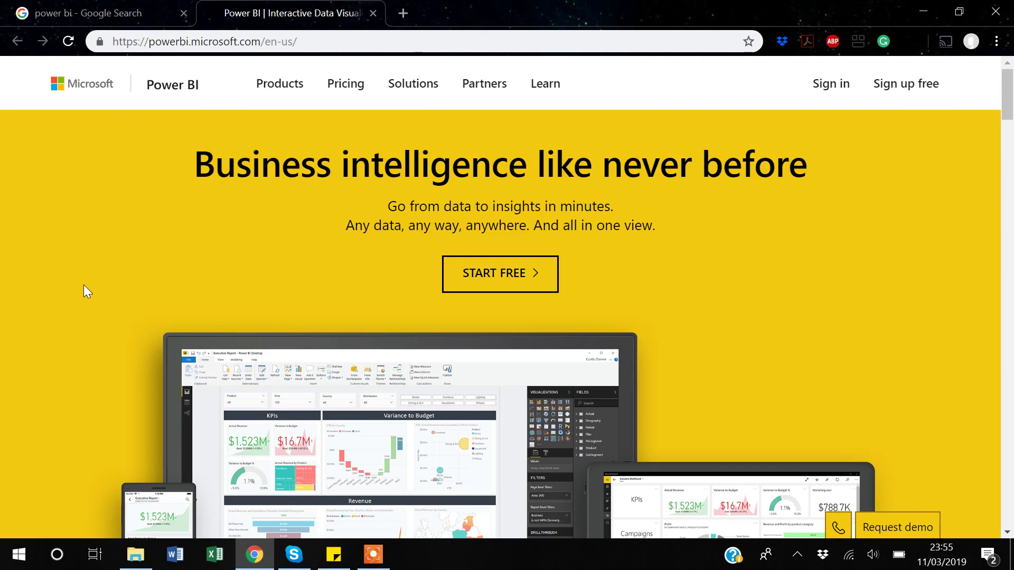
{"action": "scroll", "coordinate": [83, 286], "scroll_direction": "down", "scroll_amount": 1}
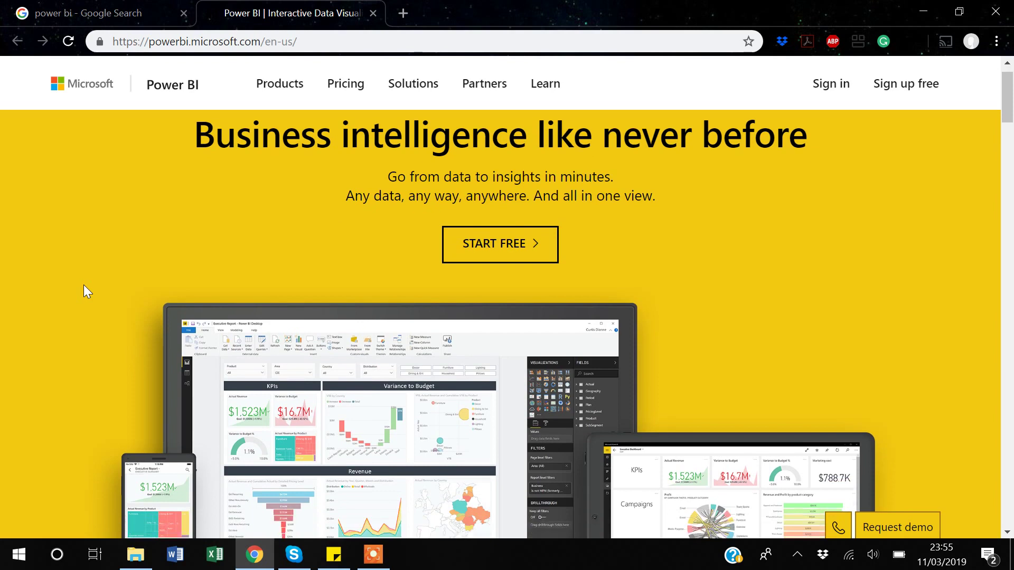
{"action": "scroll", "coordinate": [83, 285], "scroll_direction": "up", "scroll_amount": 1}
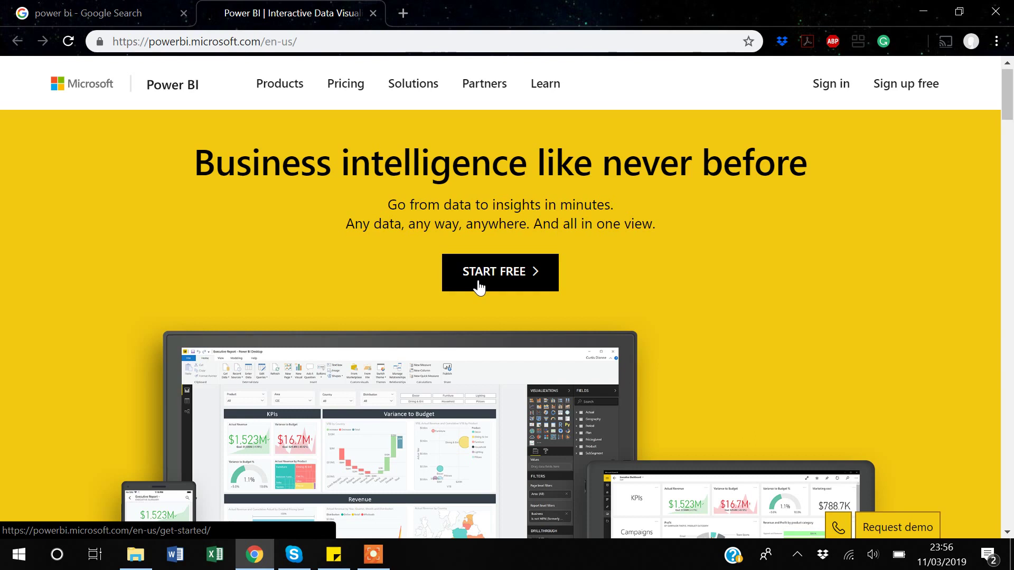
Find Power BI Desktop through the Windows search and launch it.
{"action": "left_click", "coordinate": [58, 561]}
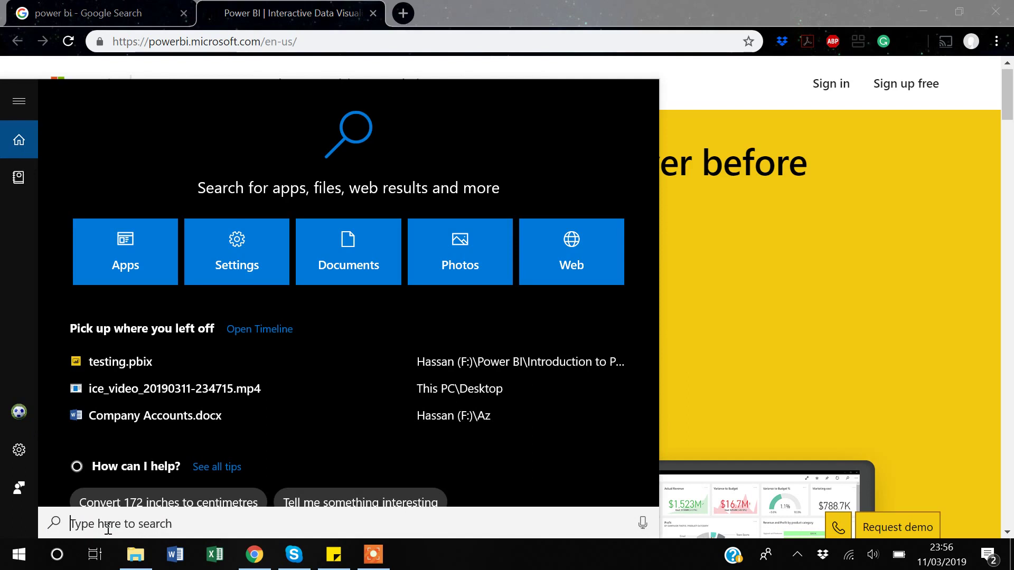
{"action": "type", "text": "Pow"}
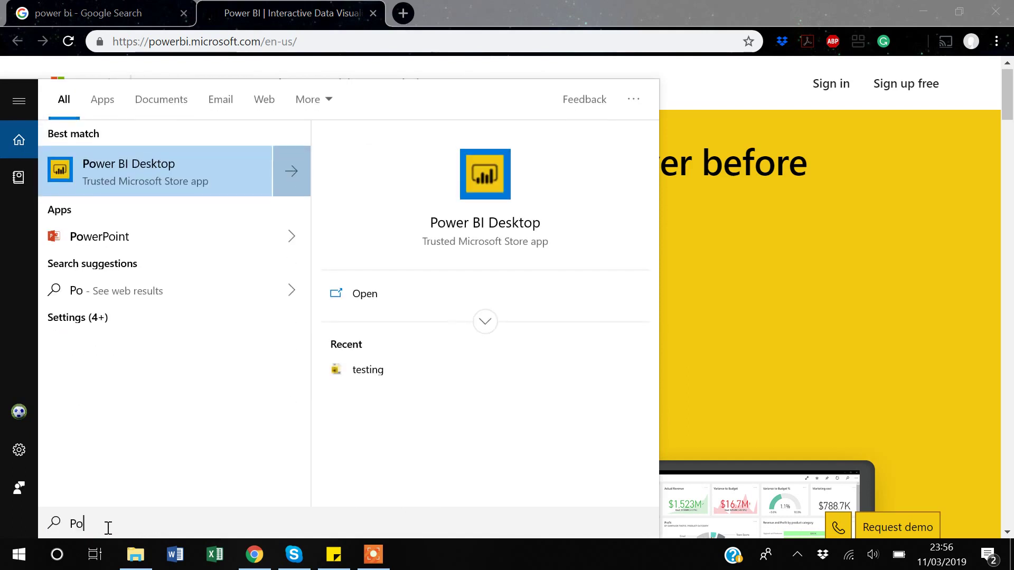
{"action": "left_click", "coordinate": [130, 174]}
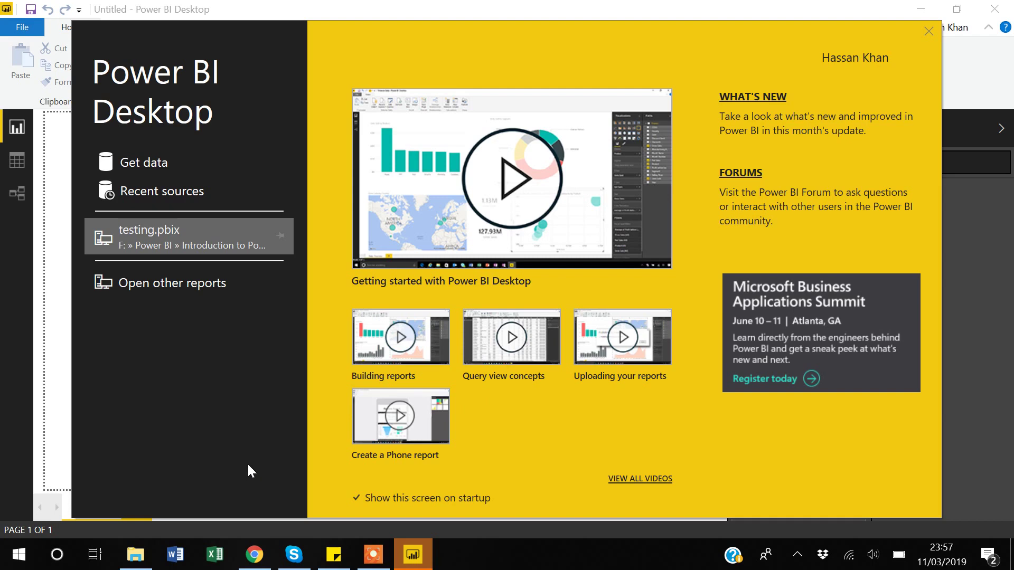
Open Get Data and examine the connectors offered under File, Database, Power BI, Azure and Online Services.
{"action": "left_click", "coordinate": [135, 168]}
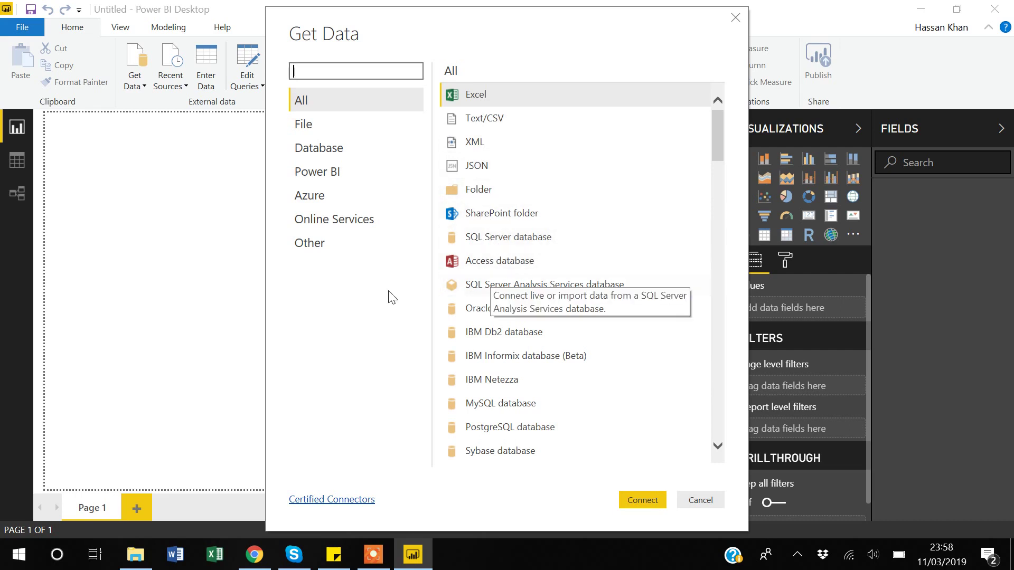
{"action": "left_click", "coordinate": [308, 130]}
{"action": "left_click", "coordinate": [308, 153]}
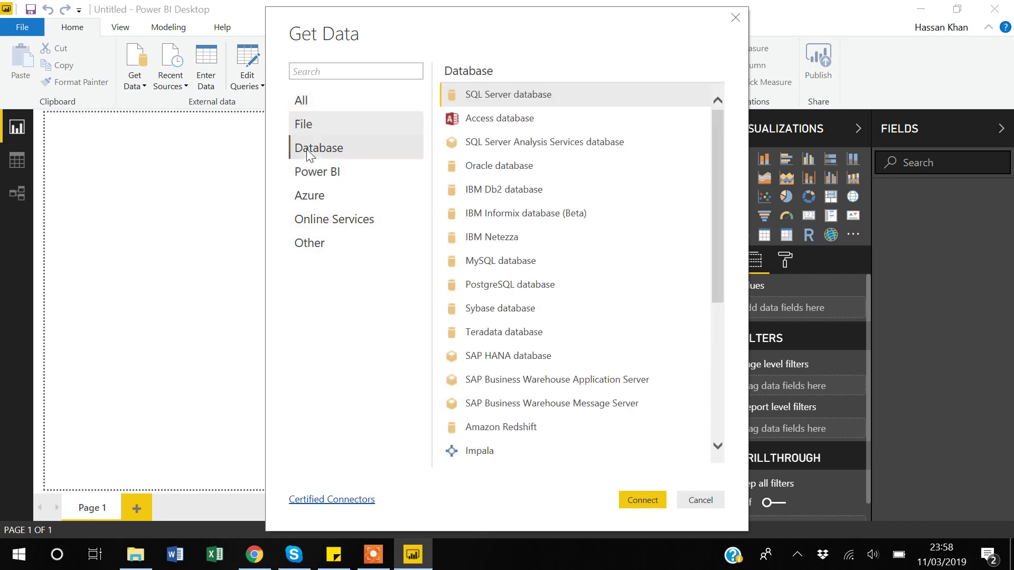
{"action": "left_click", "coordinate": [311, 182]}
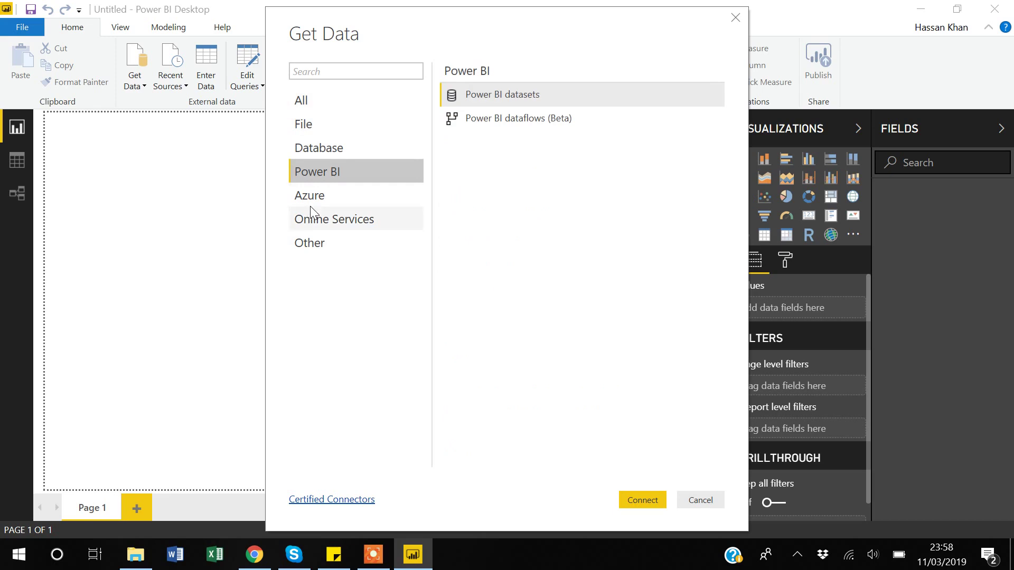
{"action": "left_click", "coordinate": [310, 204]}
{"action": "left_click", "coordinate": [317, 224]}
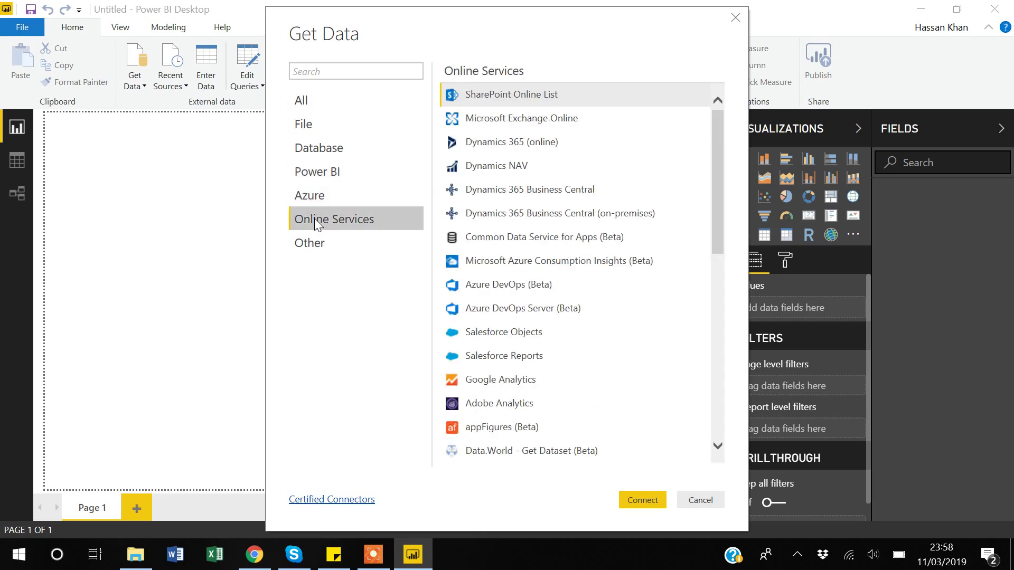
{"action": "scroll", "coordinate": [511, 212], "scroll_direction": "down", "scroll_amount": 3}
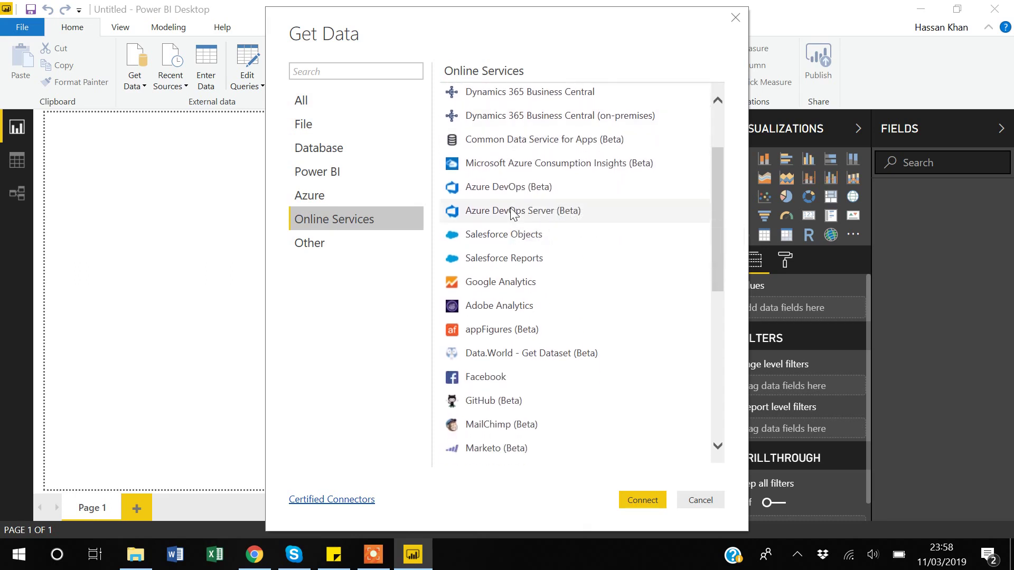
{"action": "scroll", "coordinate": [511, 212], "scroll_direction": "down", "scroll_amount": 3}
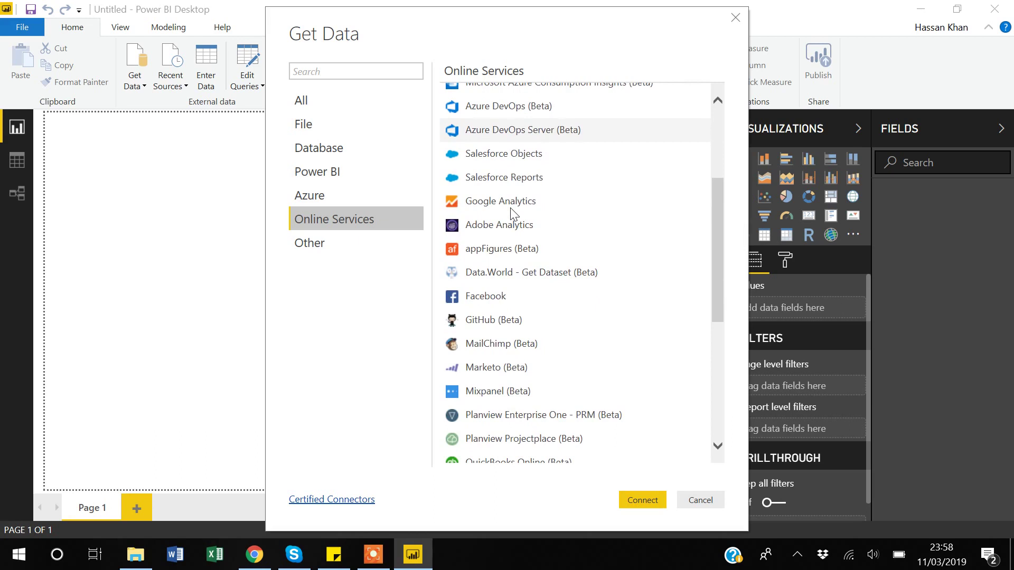
{"action": "scroll", "coordinate": [511, 212], "scroll_direction": "down", "scroll_amount": 9}
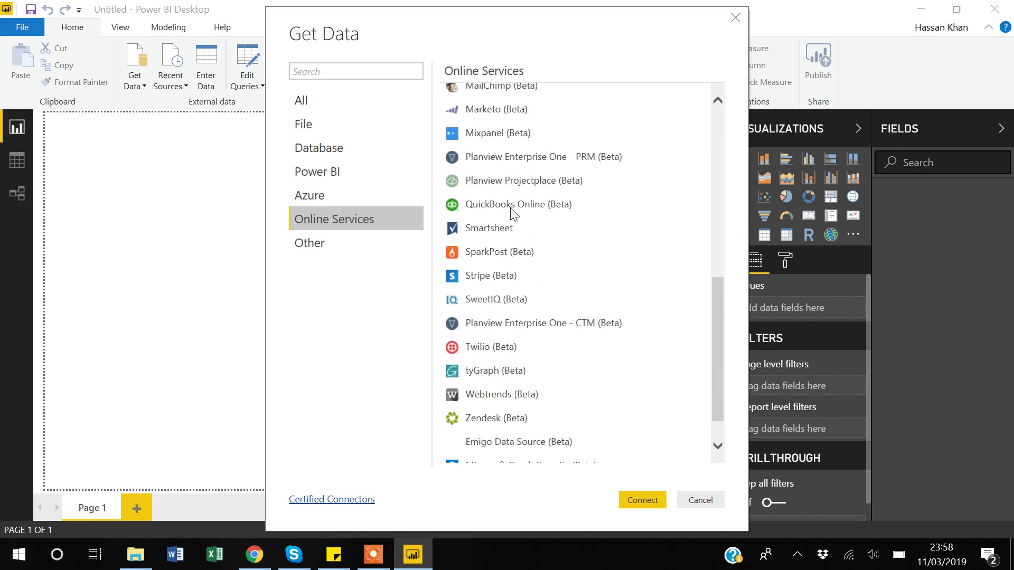
{"action": "scroll", "coordinate": [511, 212], "scroll_direction": "down", "scroll_amount": 2}
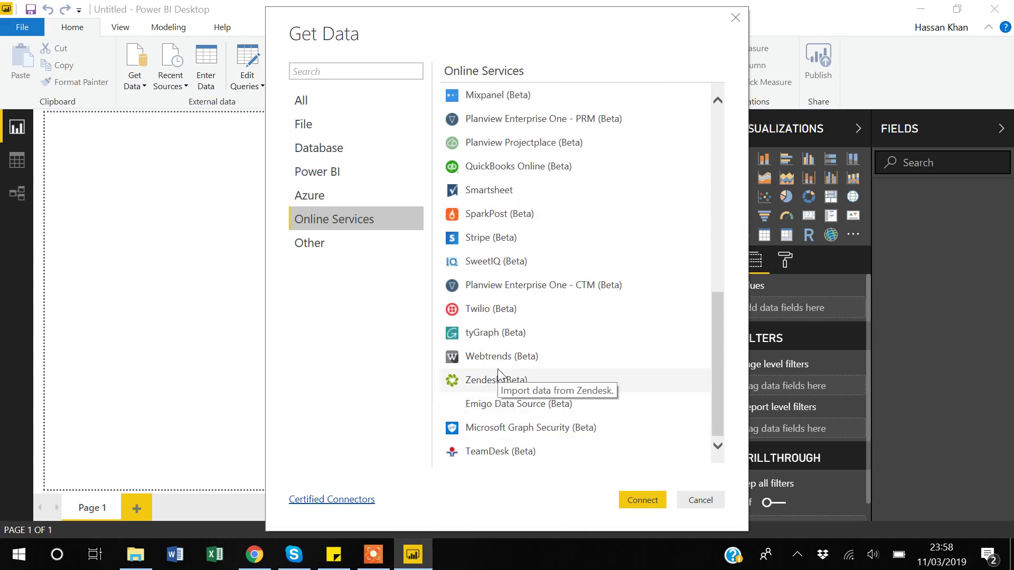
{"action": "scroll", "coordinate": [498, 368], "scroll_direction": "up", "scroll_amount": 1}
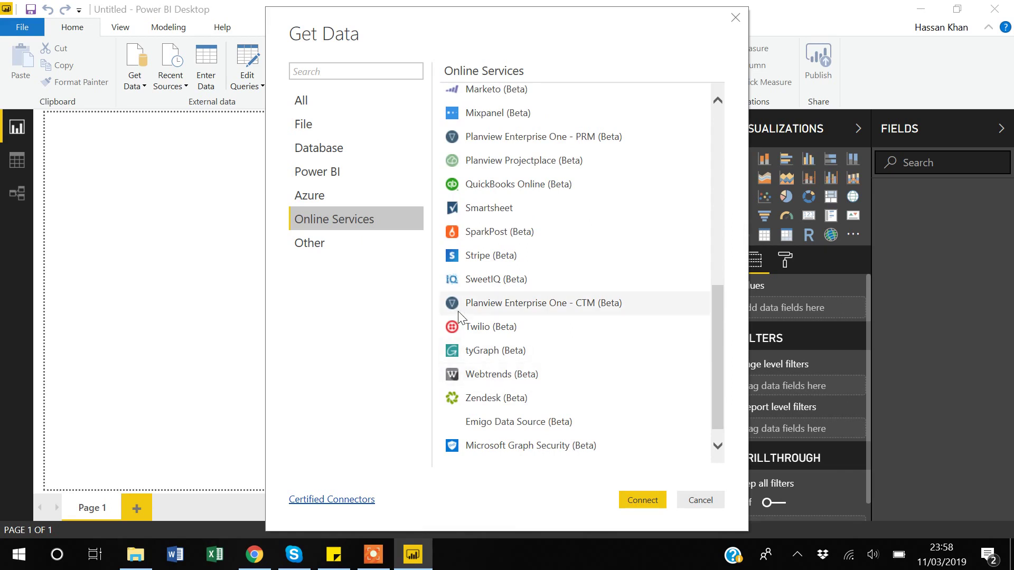
{"action": "scroll", "coordinate": [459, 316], "scroll_direction": "up", "scroll_amount": 10}
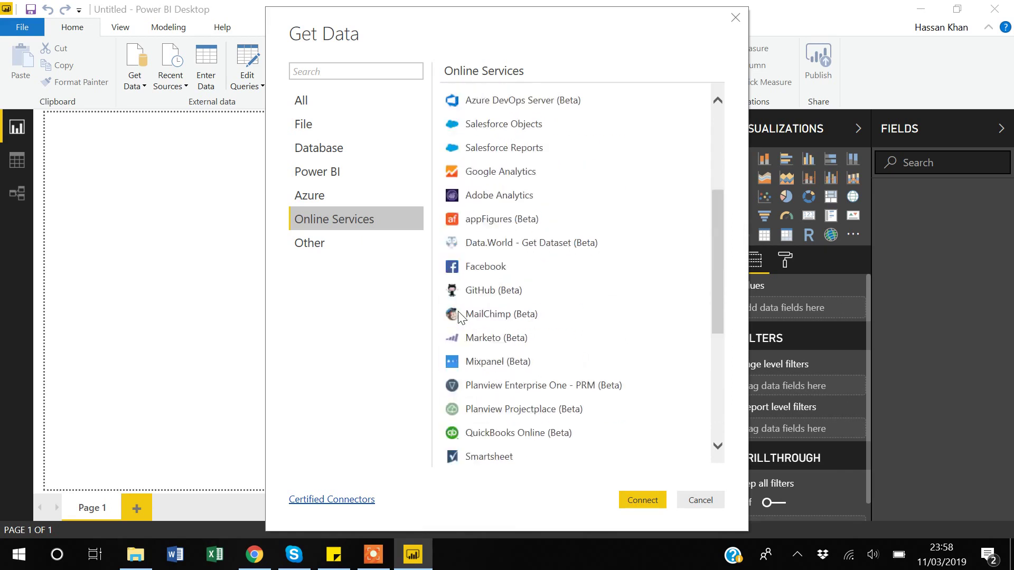
Connect to an Excel file source and open the US Census workbook from the Introduction to Power BI folder.
{"action": "left_click", "coordinate": [310, 124]}
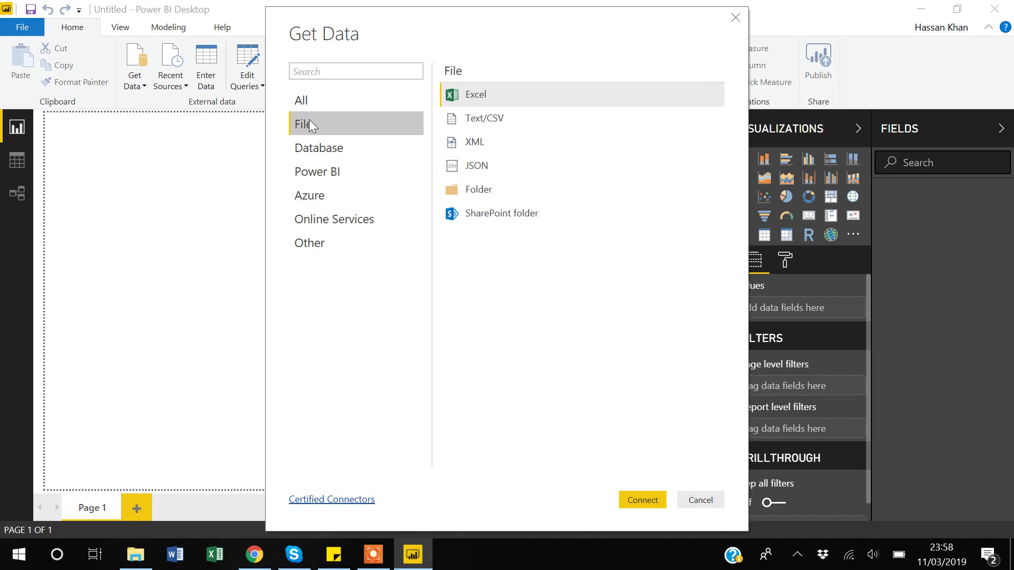
{"action": "left_click", "coordinate": [471, 98]}
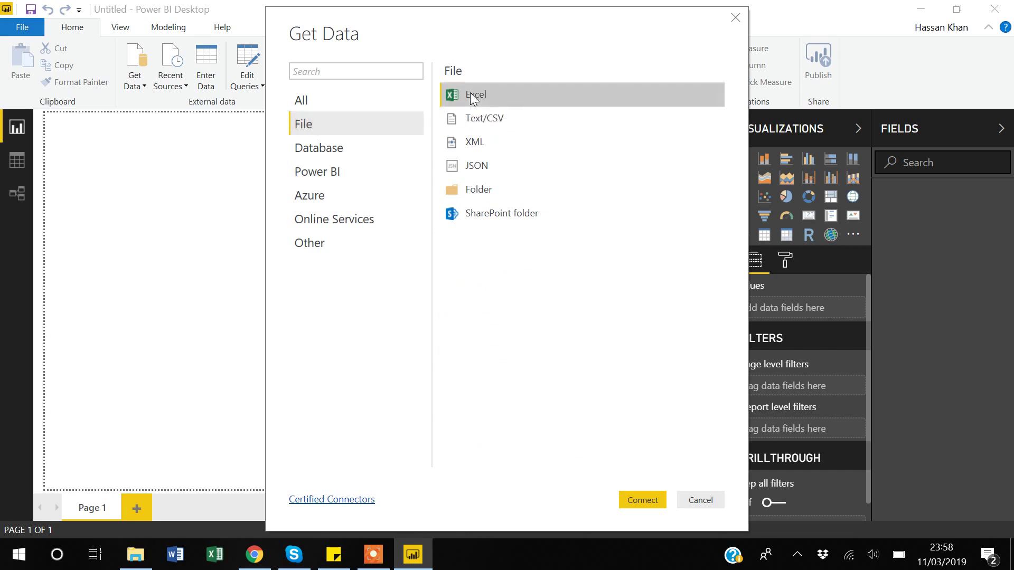
{"action": "left_click", "coordinate": [639, 499]}
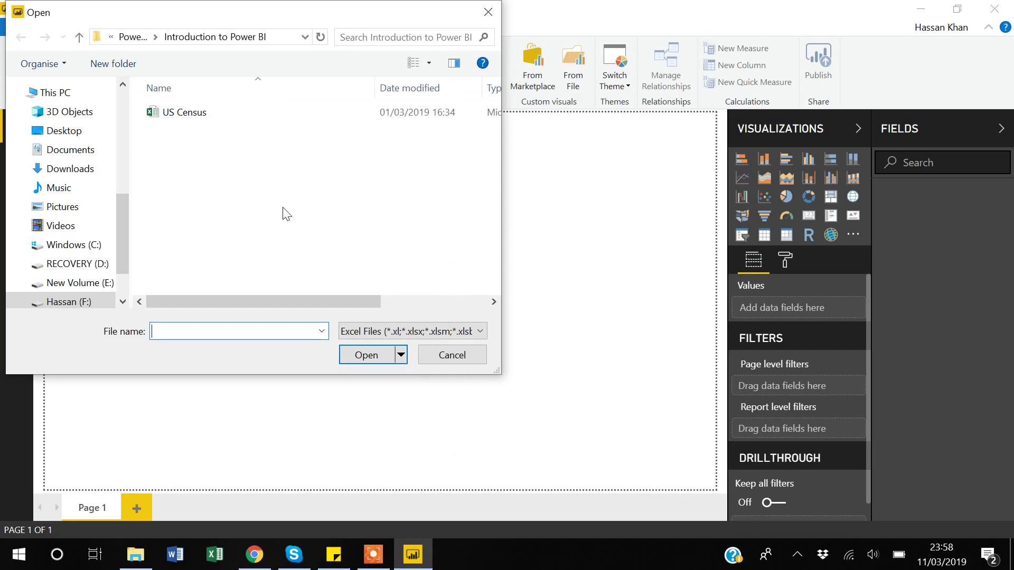
{"action": "left_click", "coordinate": [186, 120]}
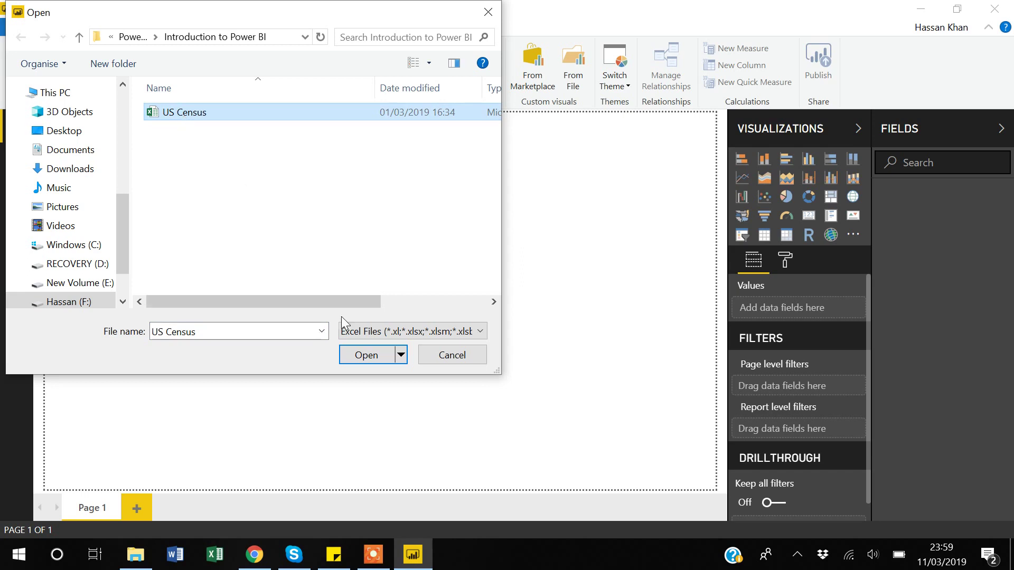
{"action": "left_click", "coordinate": [366, 355]}
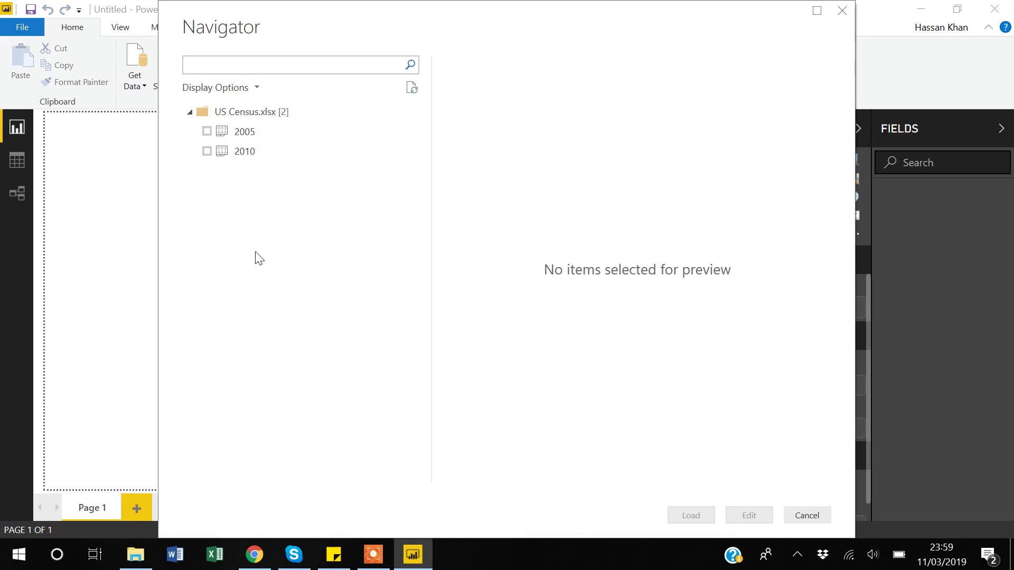
Select the 2005 sheet of US Census.xlsx, preview its columns and load it into the report.
{"action": "left_click", "coordinate": [207, 131]}
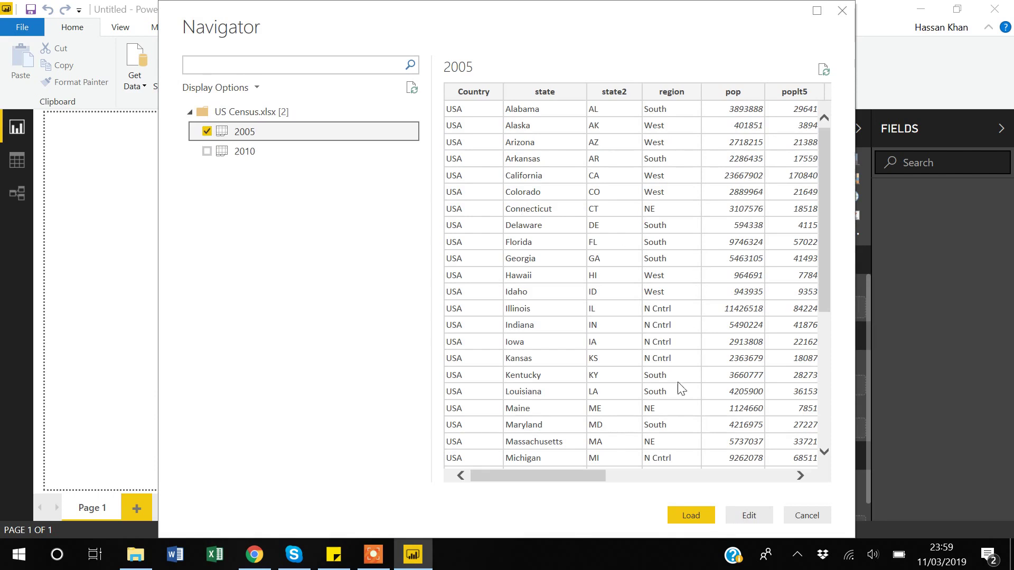
{"action": "mouse_move", "coordinate": [527, 472]}
{"action": "left_mouse_down"}
{"action": "mouse_move", "coordinate": [660, 468]}
{"action": "mouse_move", "coordinate": [530, 480]}
{"action": "left_mouse_up"}
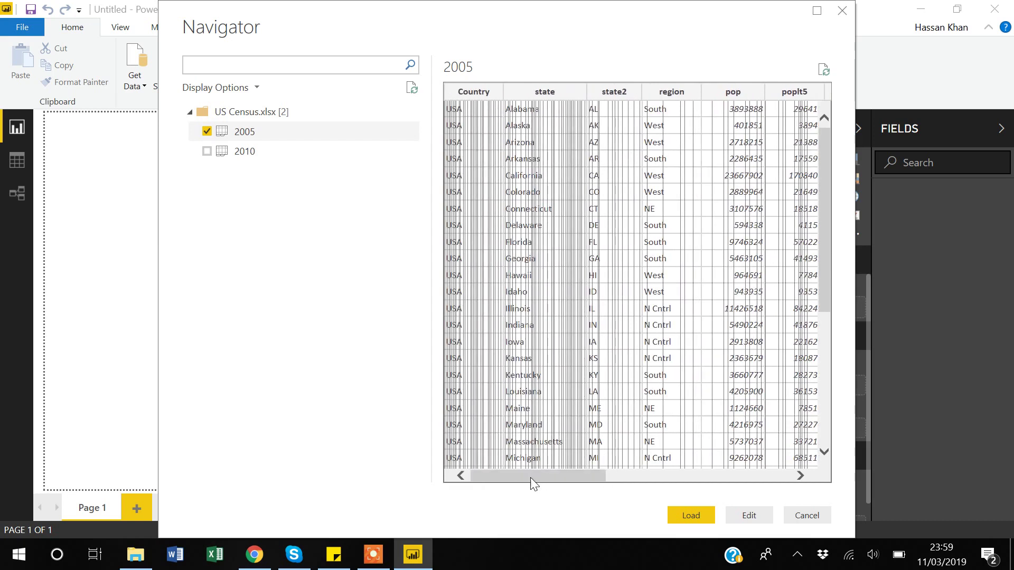
{"action": "left_click", "coordinate": [749, 519]}
{"action": "left_click_drag", "start_coordinate": [537, 479], "coordinate": [494, 474]}
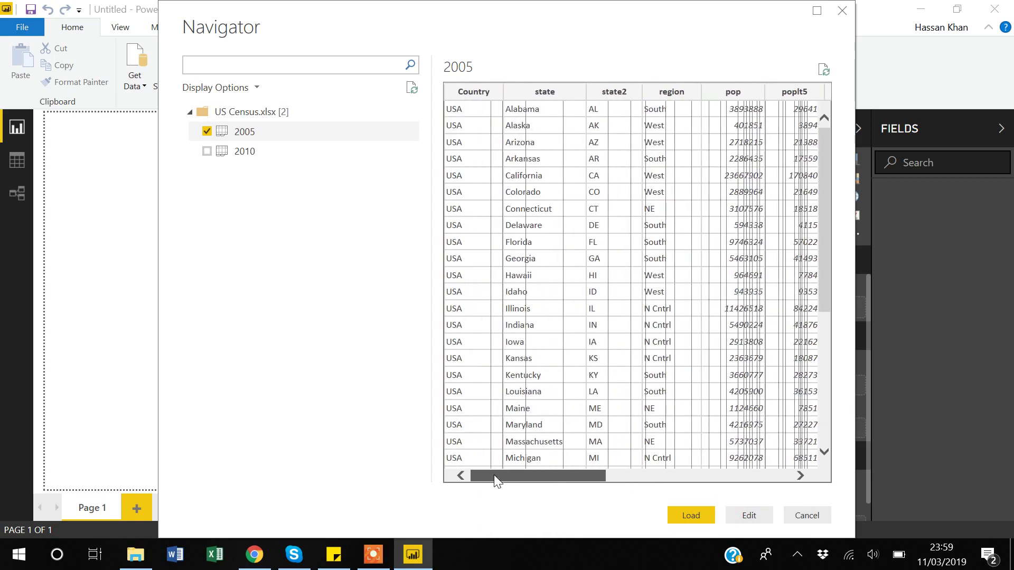
{"action": "left_click", "coordinate": [700, 515]}
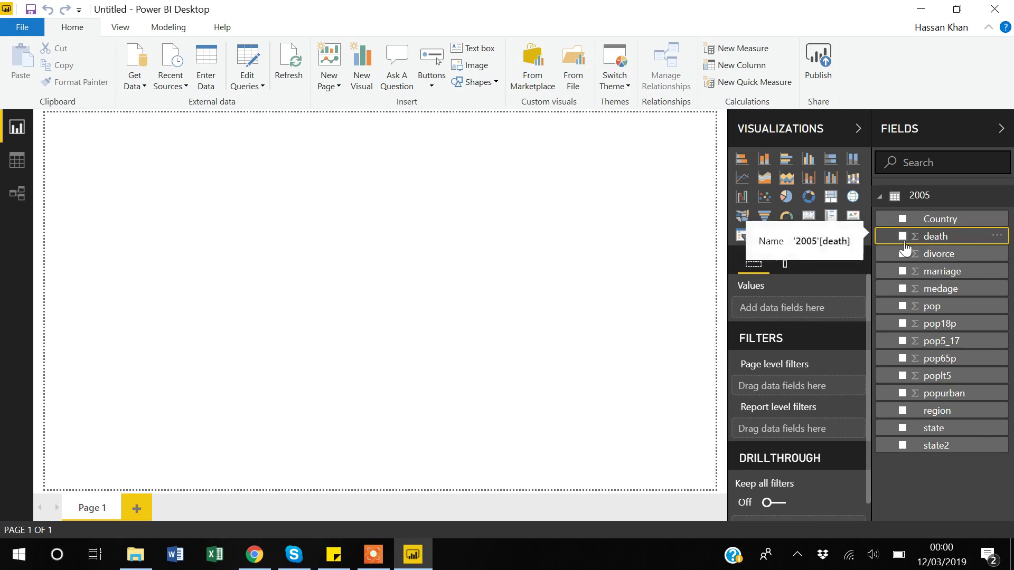
Create a clustered column chart of death by region from the 2005 table and enlarge it on the page.
{"action": "left_click", "coordinate": [902, 236]}
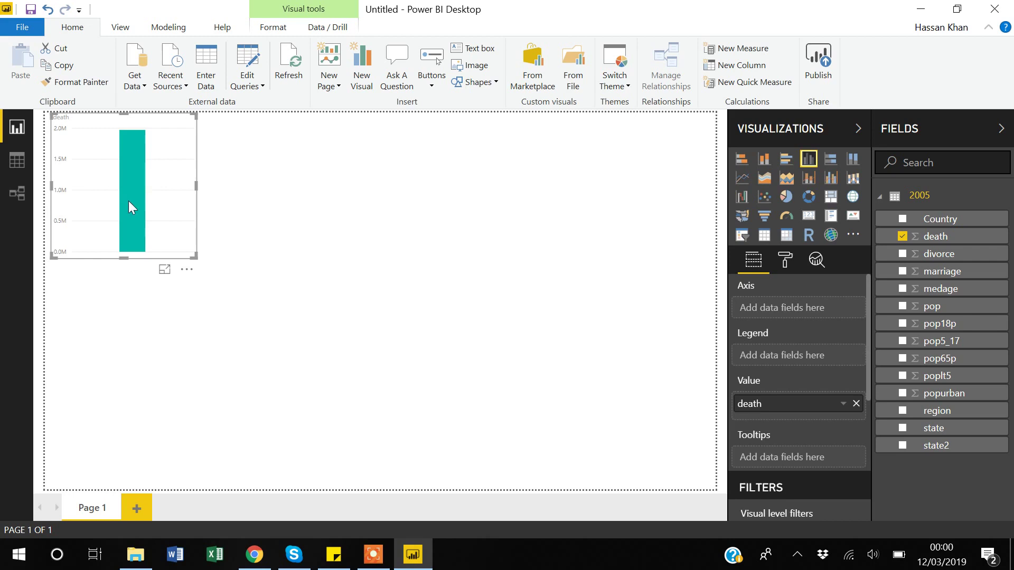
{"action": "mouse_move", "coordinate": [126, 213]}
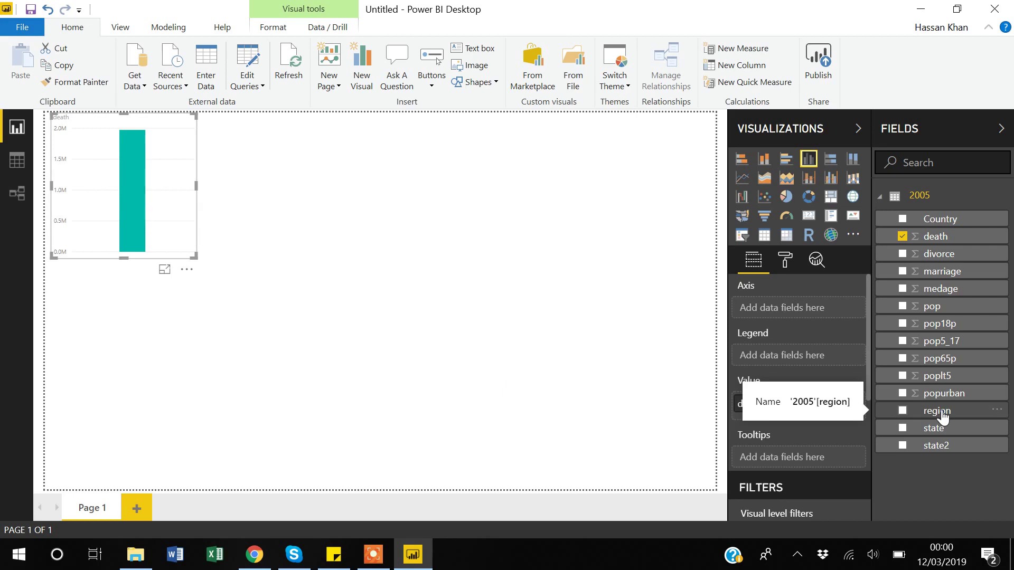
{"action": "left_click", "coordinate": [902, 411]}
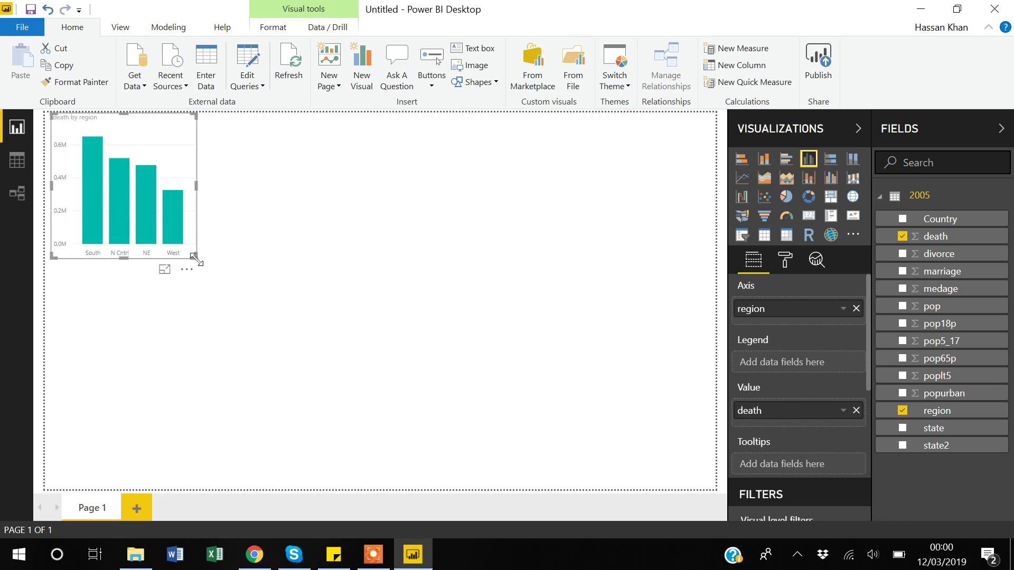
{"action": "left_click_drag", "start_coordinate": [196, 256], "coordinate": [276, 299]}
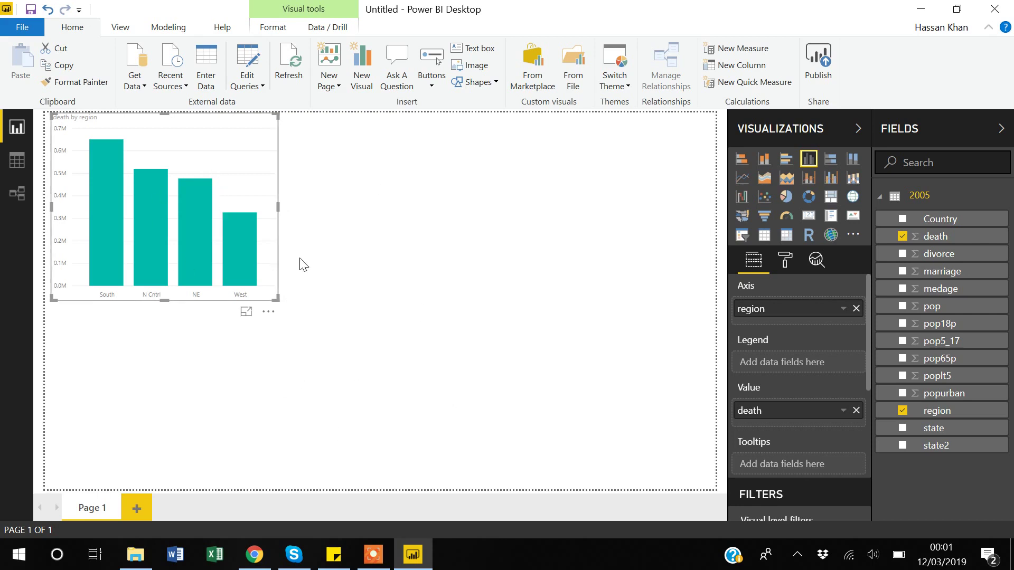
Deselect the column chart and add an empty Map visual below it on Page 1.
{"action": "left_click", "coordinate": [429, 228]}
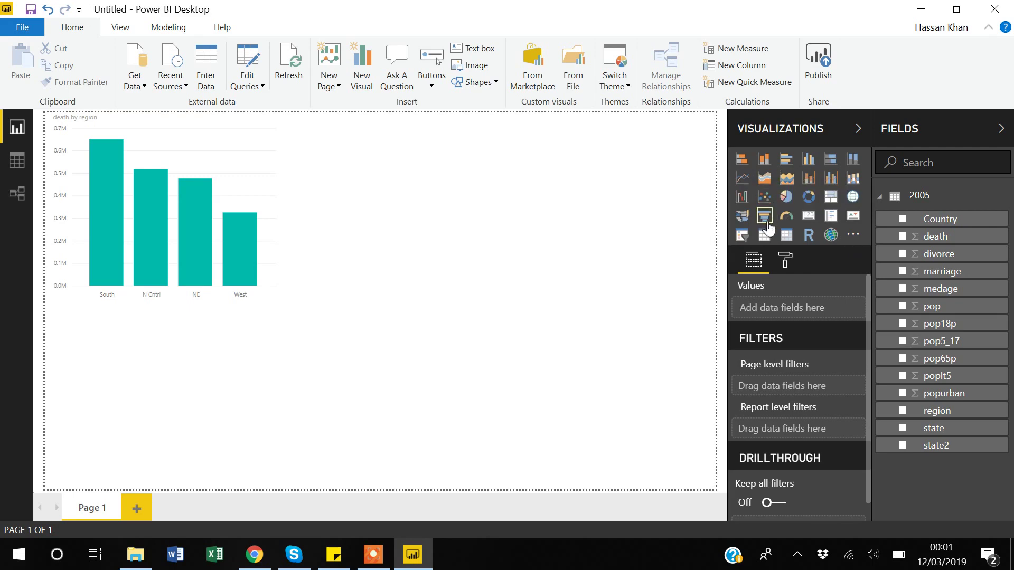
{"action": "left_click", "coordinate": [854, 237]}
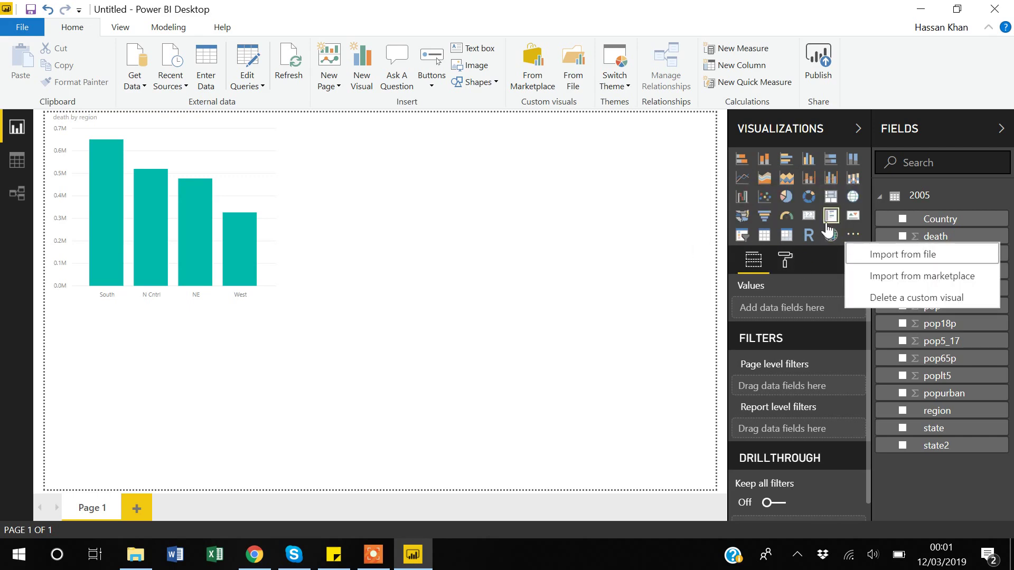
{"action": "left_click", "coordinate": [853, 206]}
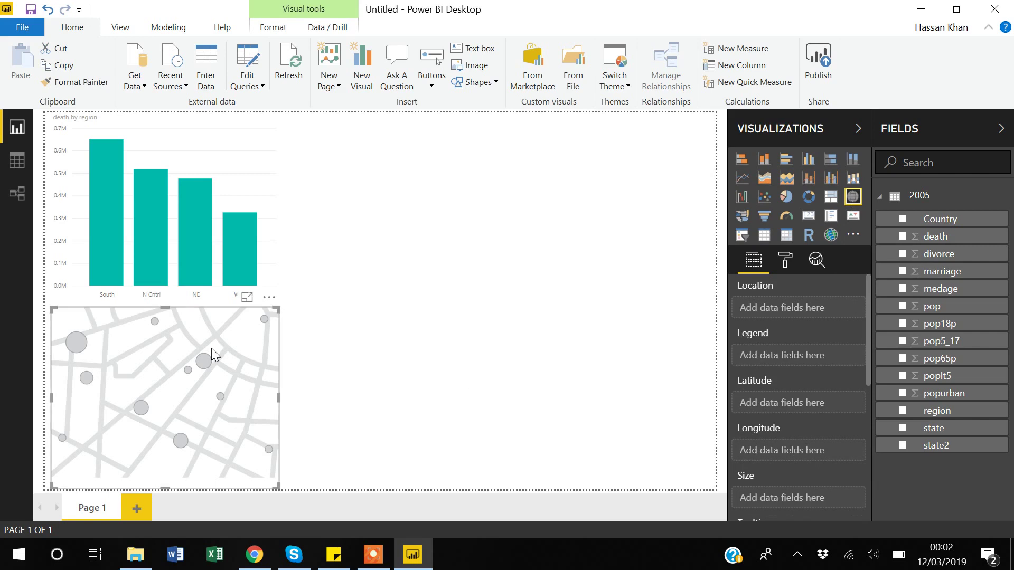
Place the empty map beside the column chart, widen it, and plot state as location with death as bubble size.
{"action": "left_click_drag", "start_coordinate": [207, 371], "coordinate": [527, 182]}
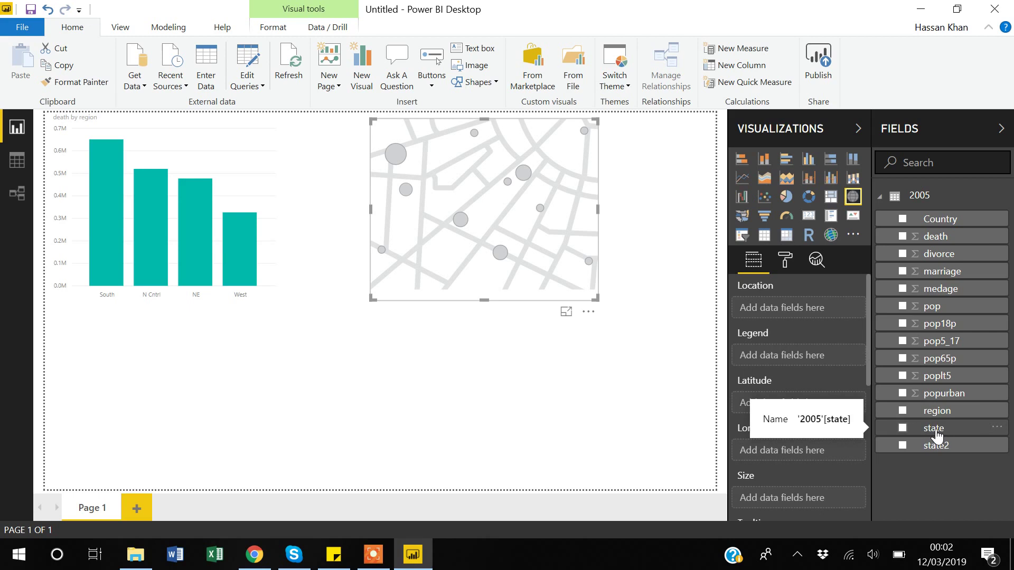
{"action": "left_click", "coordinate": [903, 429]}
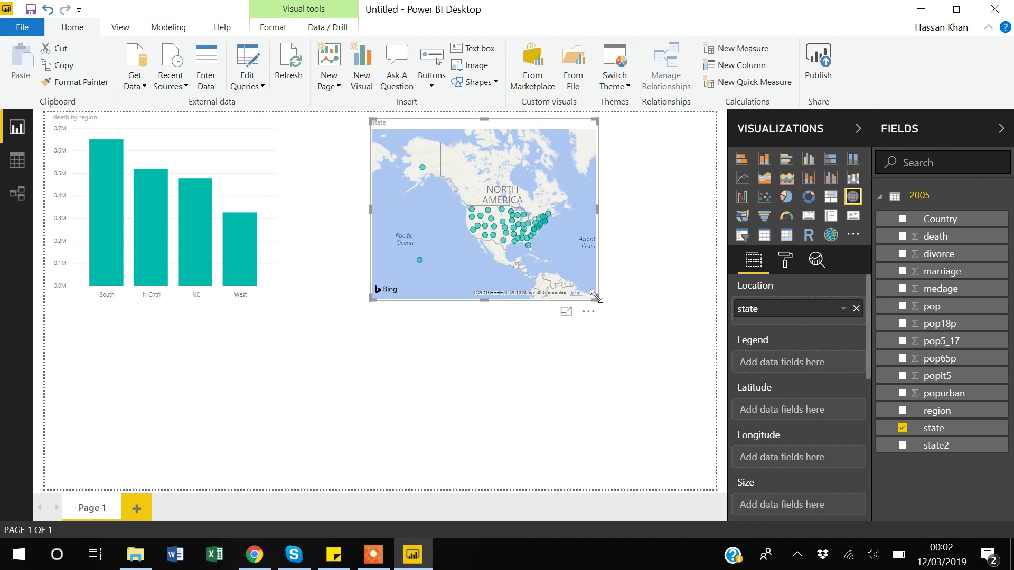
{"action": "left_click_drag", "start_coordinate": [596, 297], "coordinate": [699, 298]}
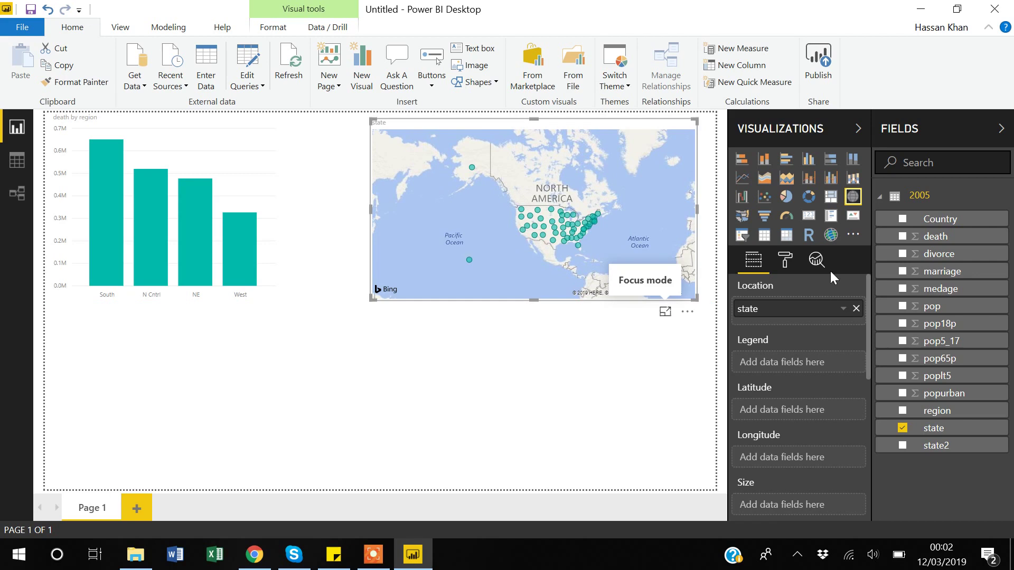
{"action": "left_click", "coordinate": [903, 237]}
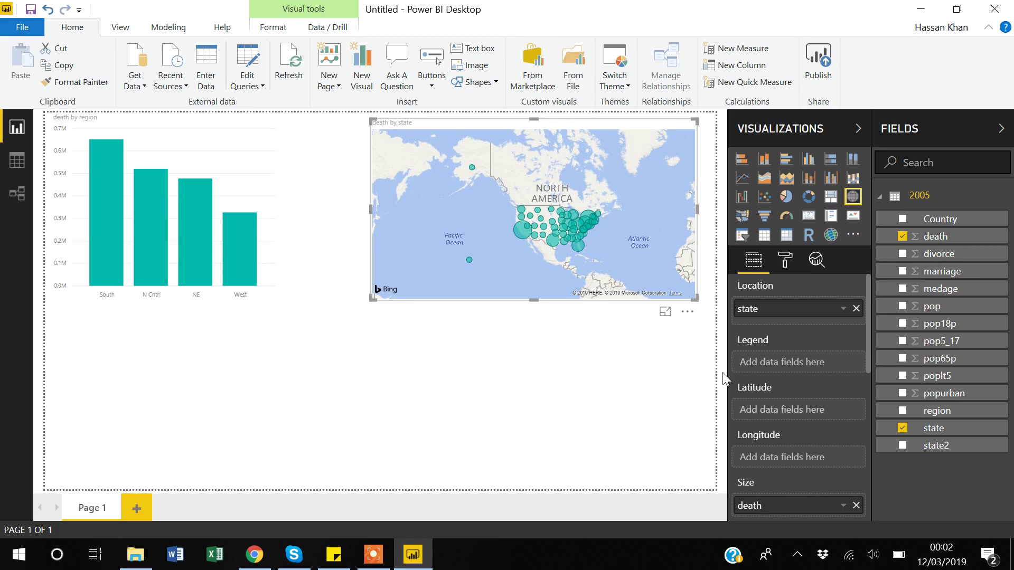
{"action": "mouse_move", "coordinate": [522, 239]}
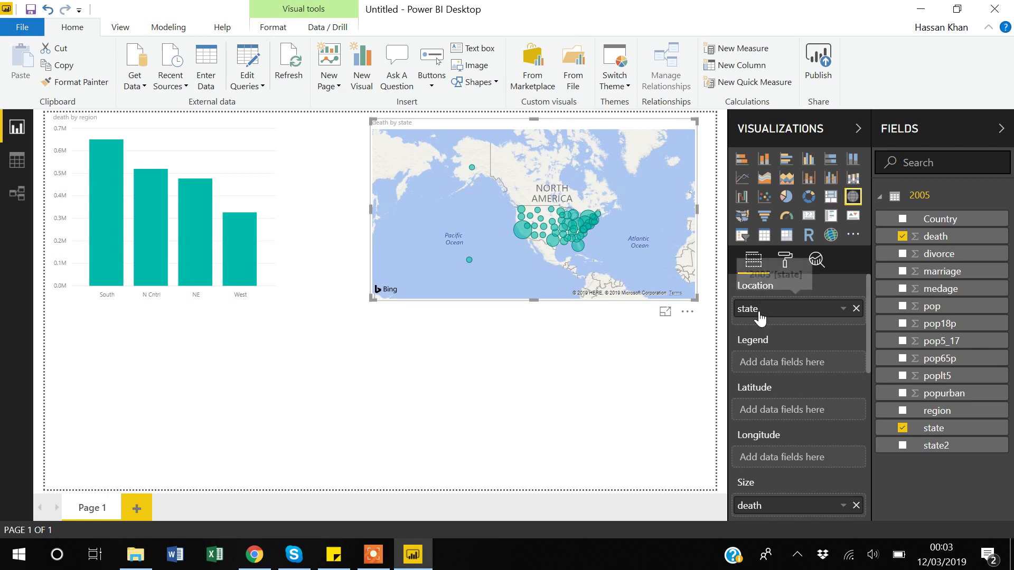
{"action": "scroll", "coordinate": [759, 313], "scroll_direction": "down", "scroll_amount": 2}
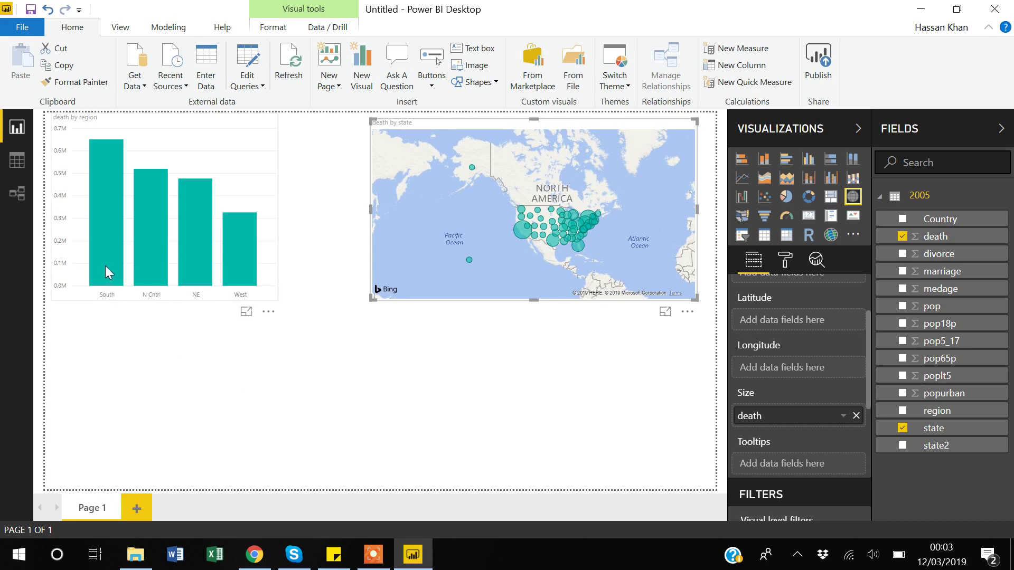
Examine how the map cross-filters when the South, N Cntrl, NE and West columns are selected in turn.
{"action": "mouse_move", "coordinate": [106, 272]}
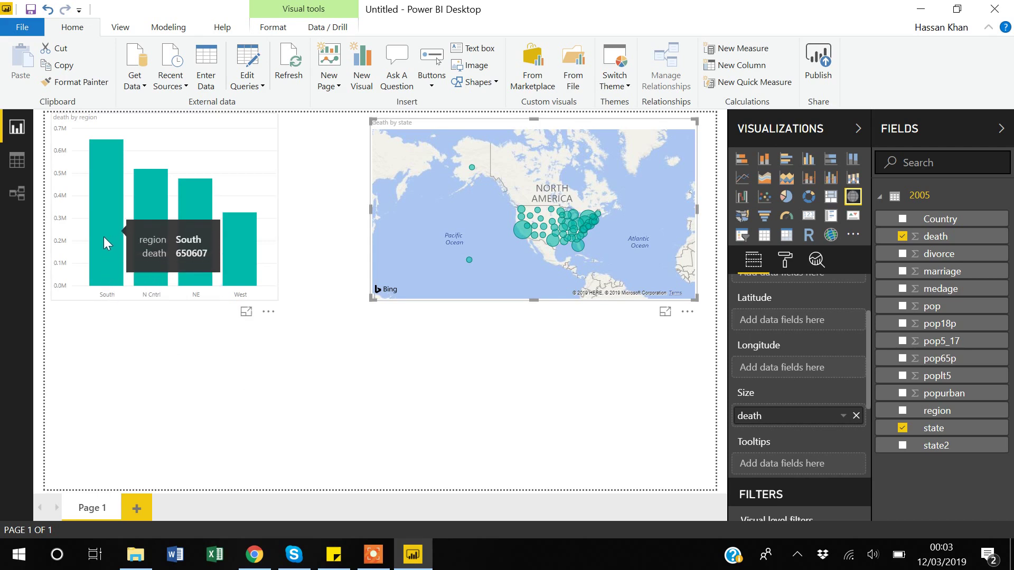
{"action": "left_click", "coordinate": [109, 245]}
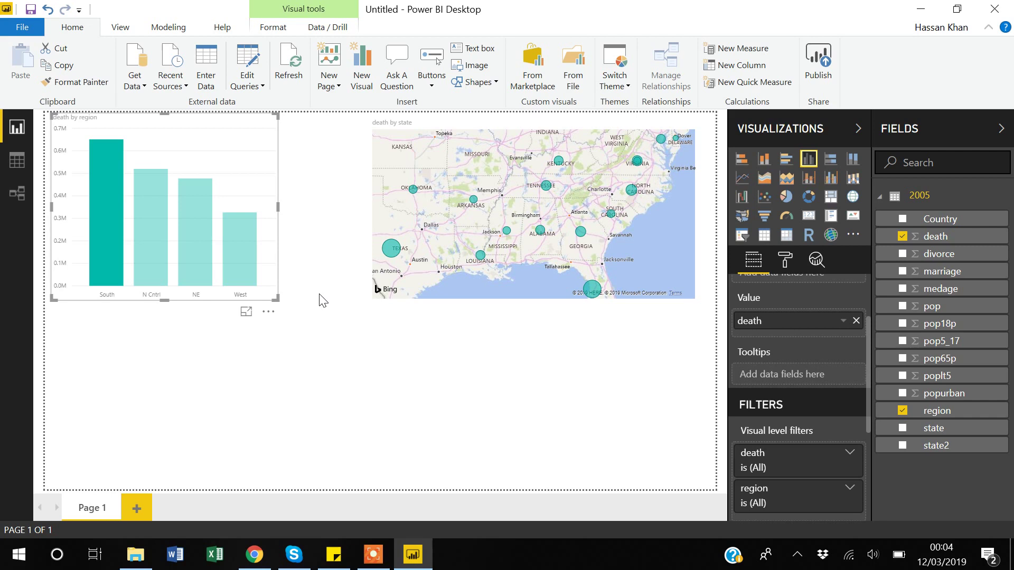
{"action": "mouse_move", "coordinate": [540, 236]}
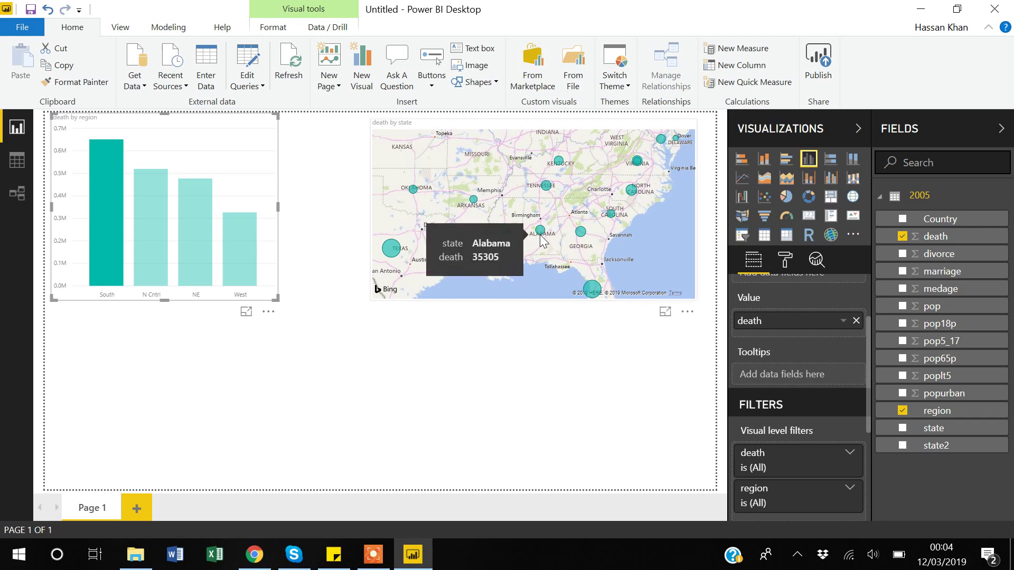
{"action": "mouse_move", "coordinate": [138, 270]}
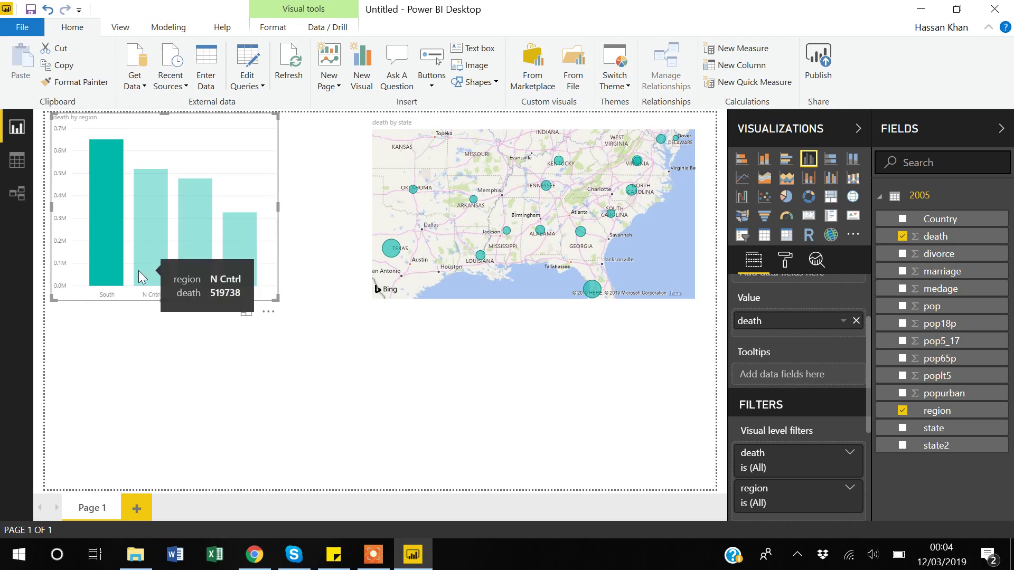
{"action": "left_click", "coordinate": [149, 227]}
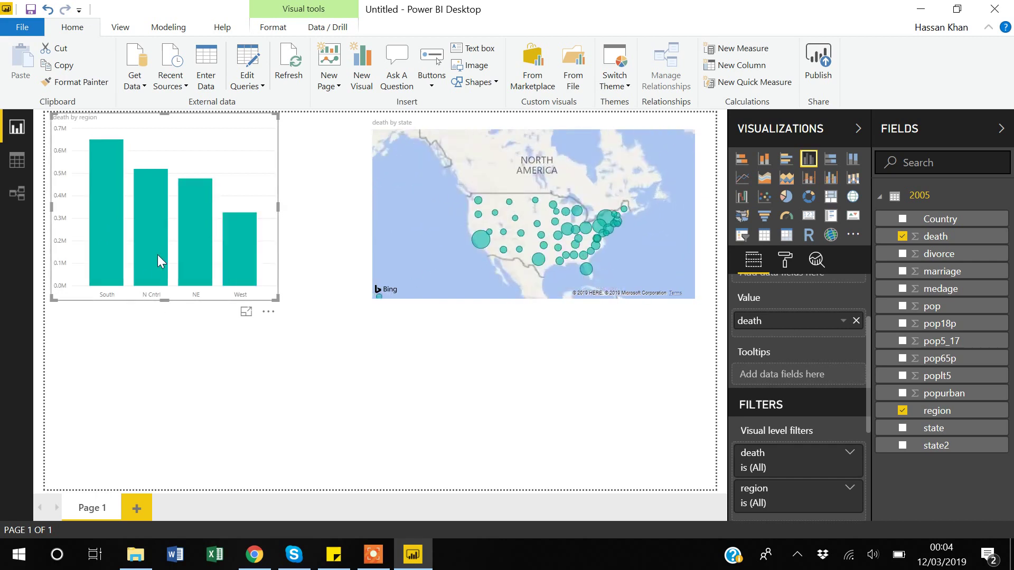
{"action": "left_click", "coordinate": [190, 254]}
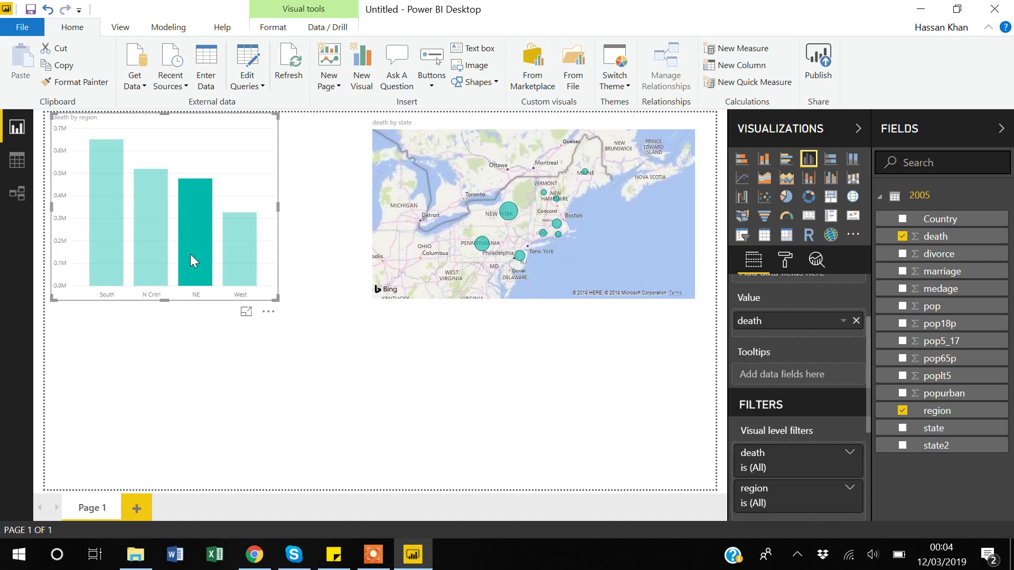
{"action": "left_click", "coordinate": [250, 254]}
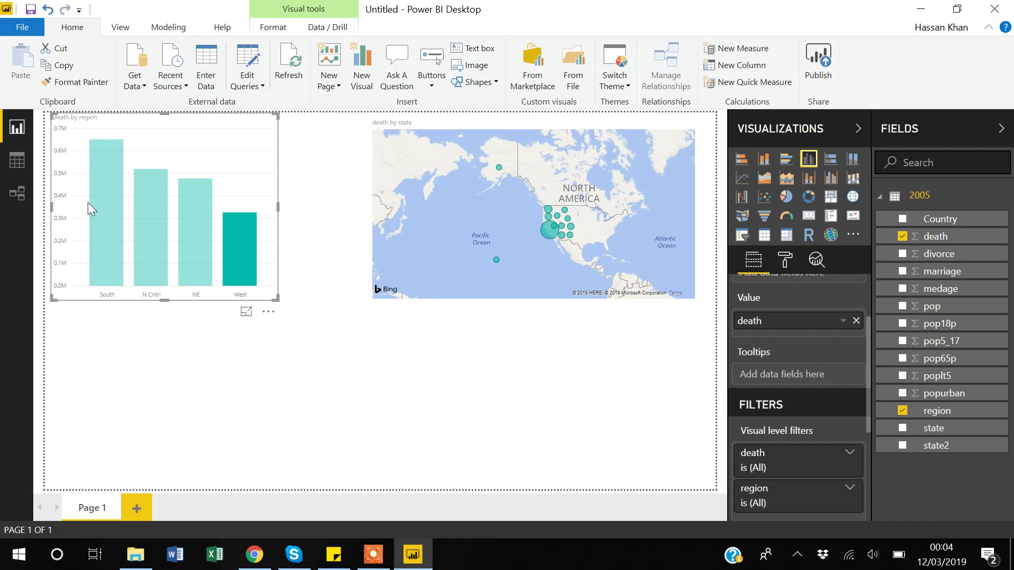
Save the report as "First_Dashboard in Power BI" in the Introduction to Power BI folder.
{"action": "left_click", "coordinate": [21, 27]}
{"action": "left_click", "coordinate": [42, 132]}
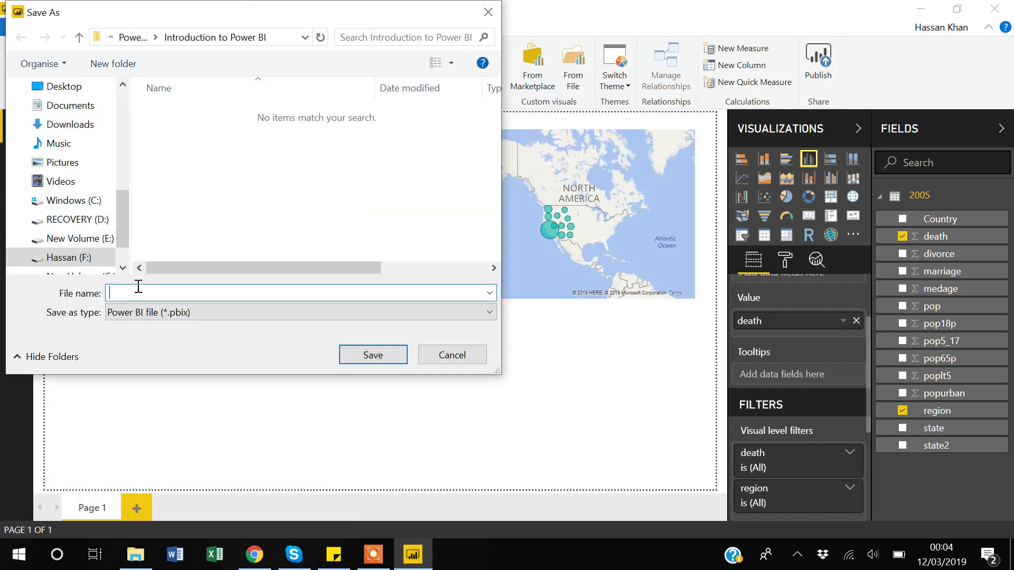
{"action": "type", "text": "First_Dashboard in Power BI"}
{"action": "left_click", "coordinate": [370, 357]}
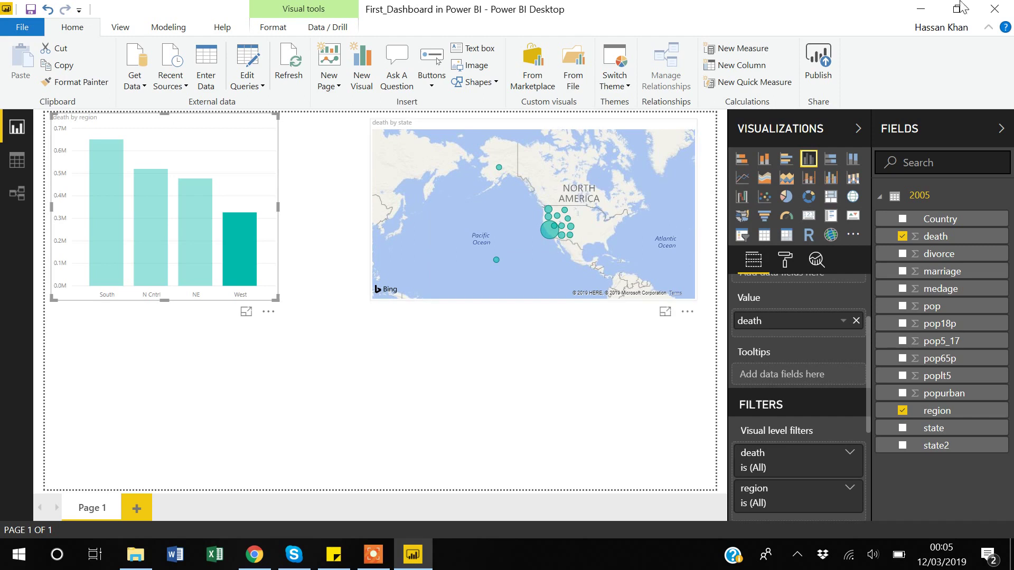
Close Power BI Desktop, reopen "First_Dashboard in Power BI" from its folder in File Explorer and dismiss the Q&A introduction.
{"action": "left_click", "coordinate": [996, 16]}
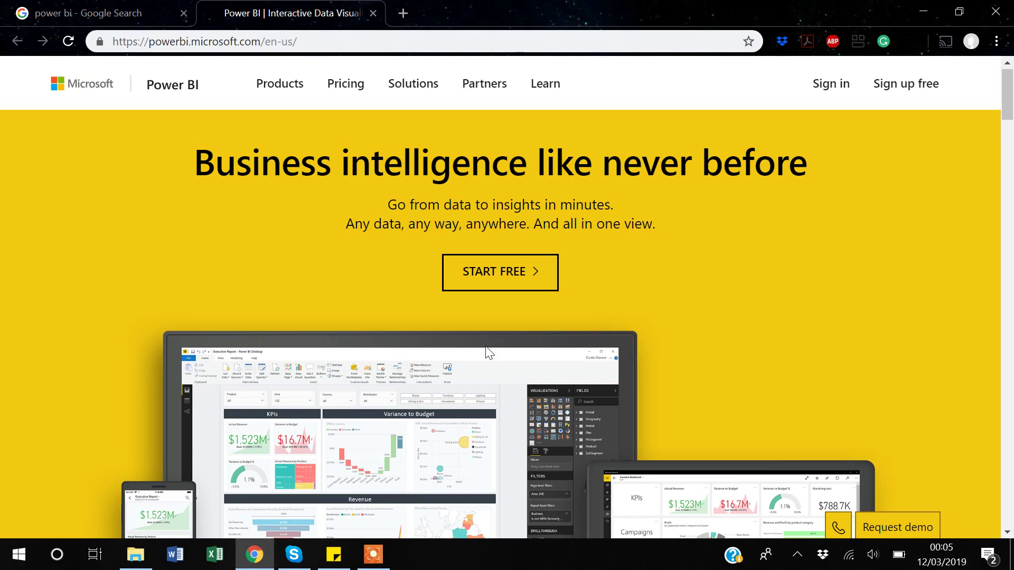
{"action": "left_click", "coordinate": [136, 559]}
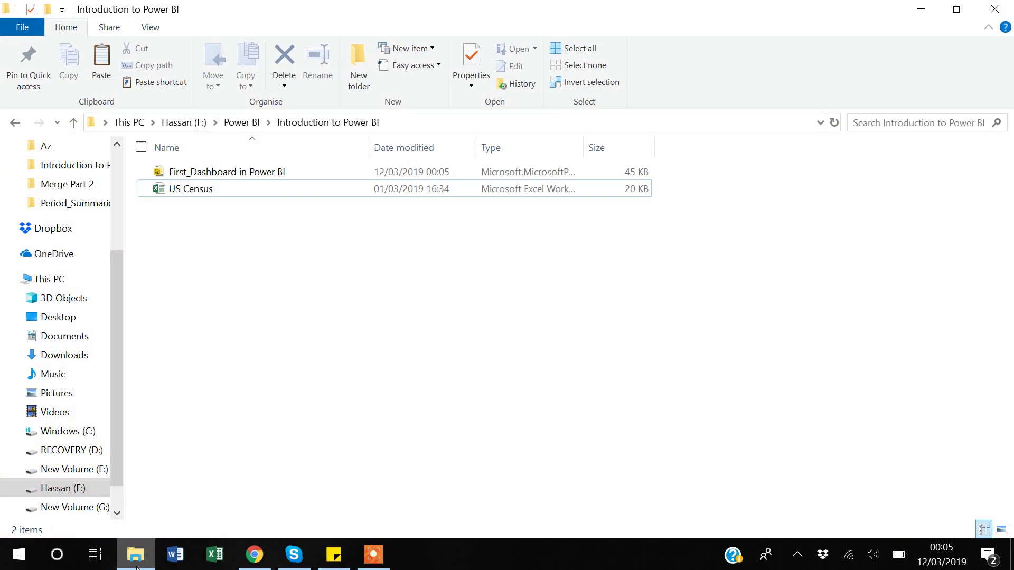
{"action": "left_click", "coordinate": [283, 178]}
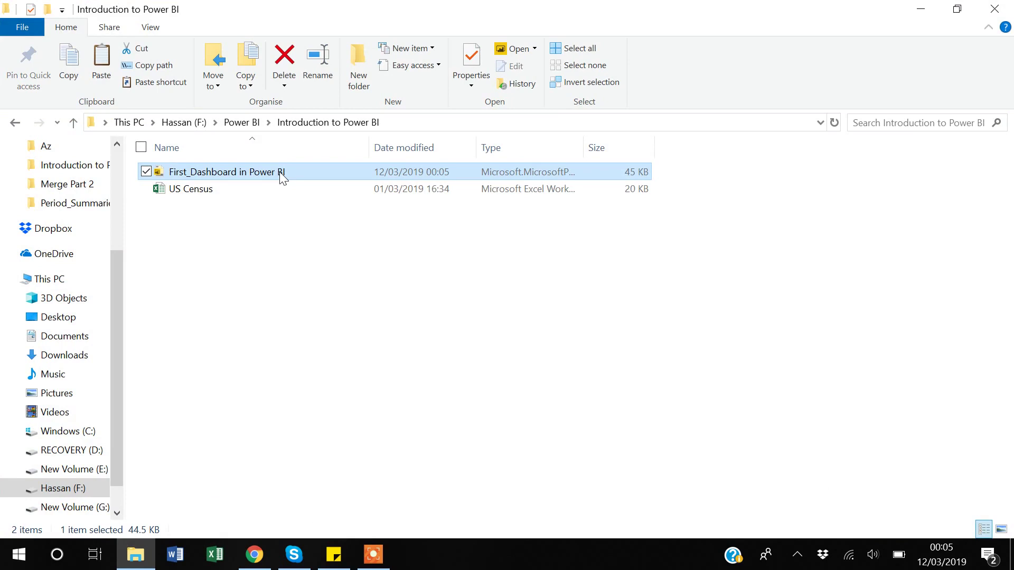
{"action": "double_click", "coordinate": [282, 178]}
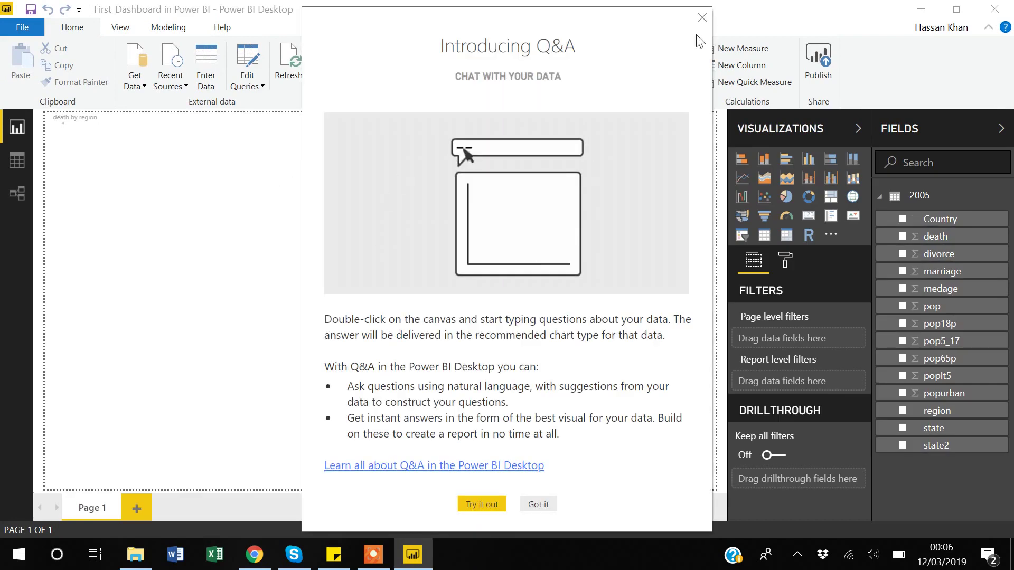
{"action": "left_click", "coordinate": [702, 18]}
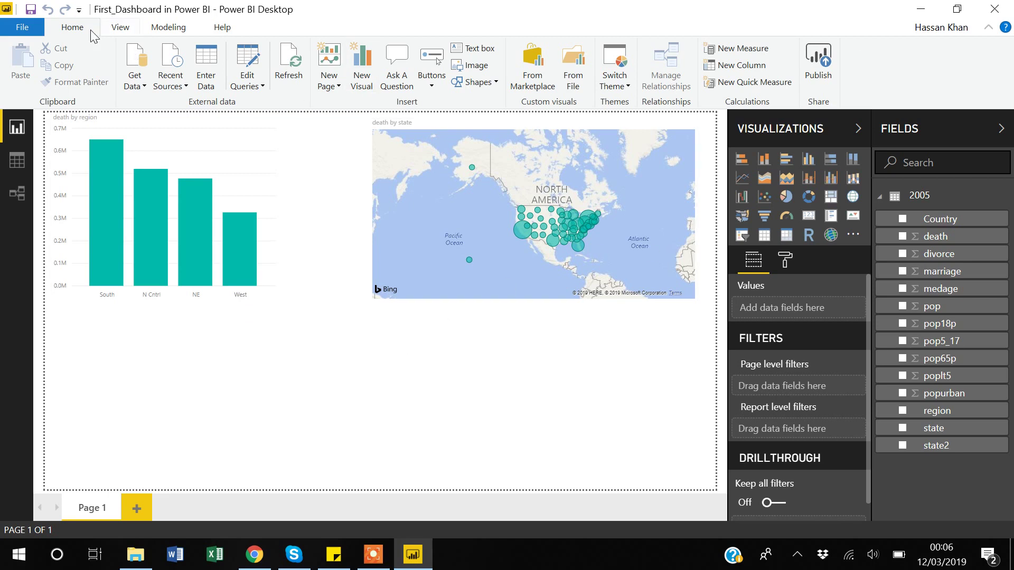
Publish the report to My workspace and open the published report in the Power BI service.
{"action": "left_click", "coordinate": [820, 79]}
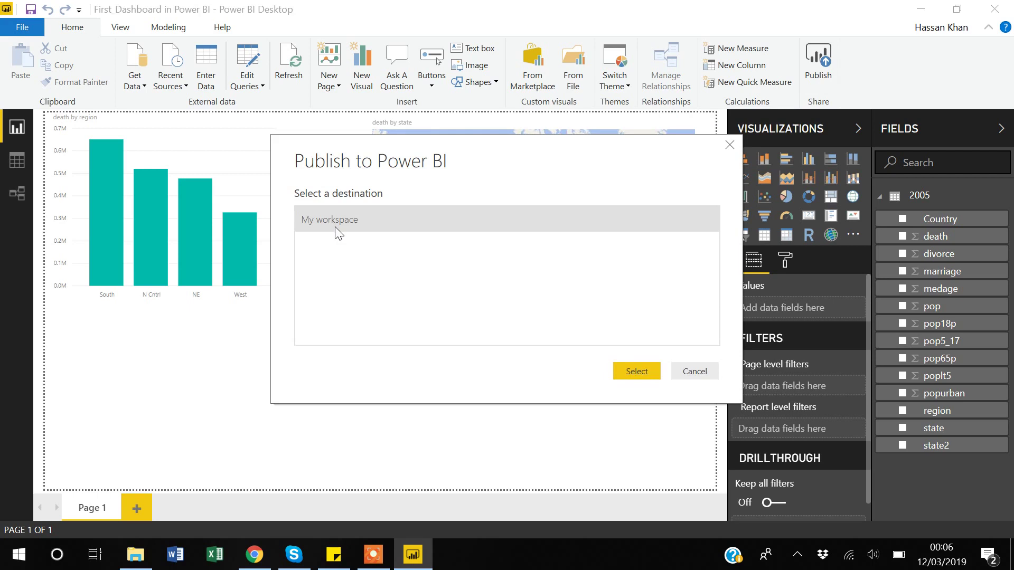
{"action": "left_click", "coordinate": [632, 372]}
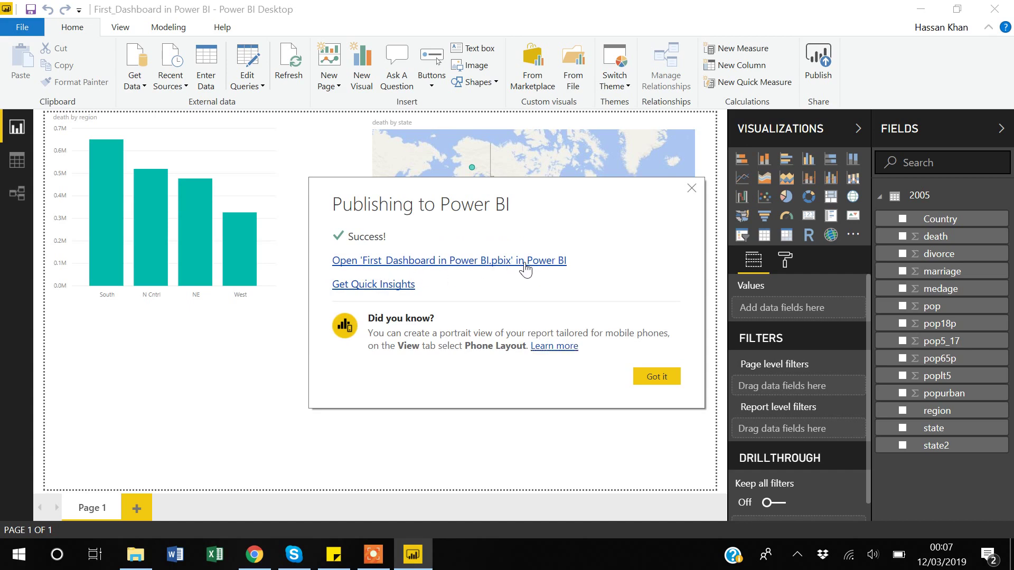
{"action": "left_click", "coordinate": [525, 262]}
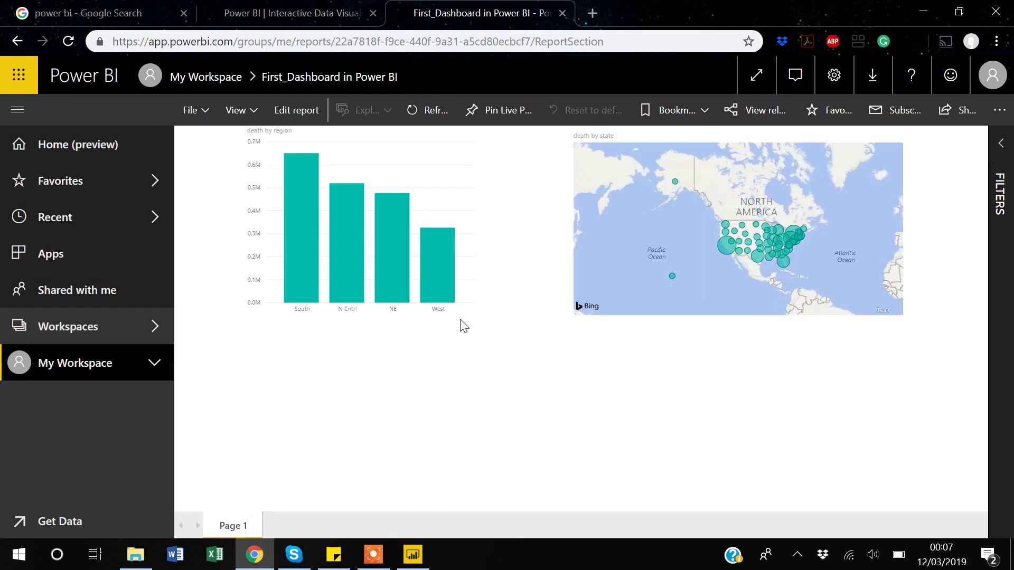
Pin the death by region column chart to a new dashboard named Testing and go to that dashboard.
{"action": "mouse_move", "coordinate": [660, 302]}
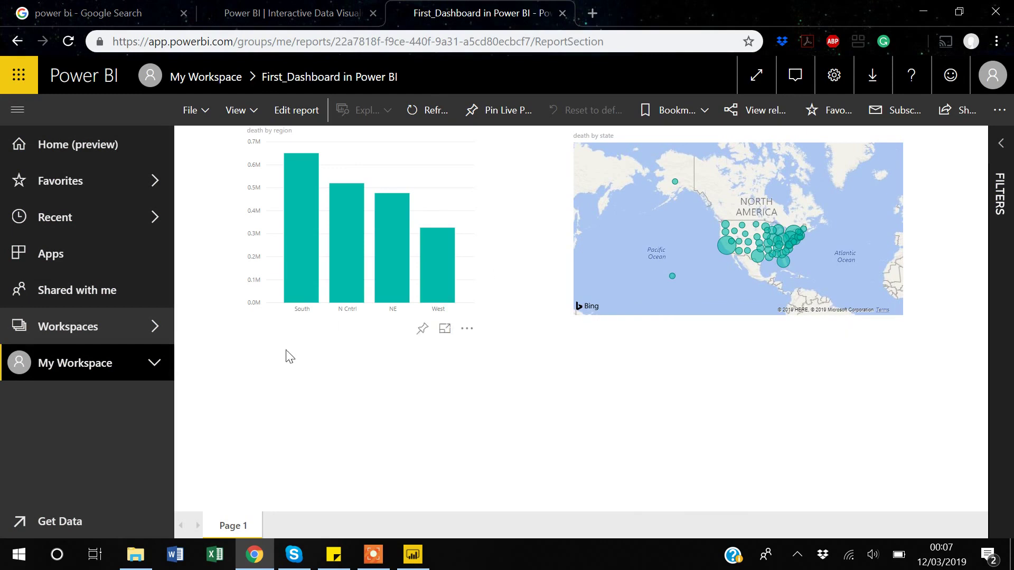
{"action": "mouse_move", "coordinate": [438, 309]}
{"action": "mouse_move", "coordinate": [458, 233]}
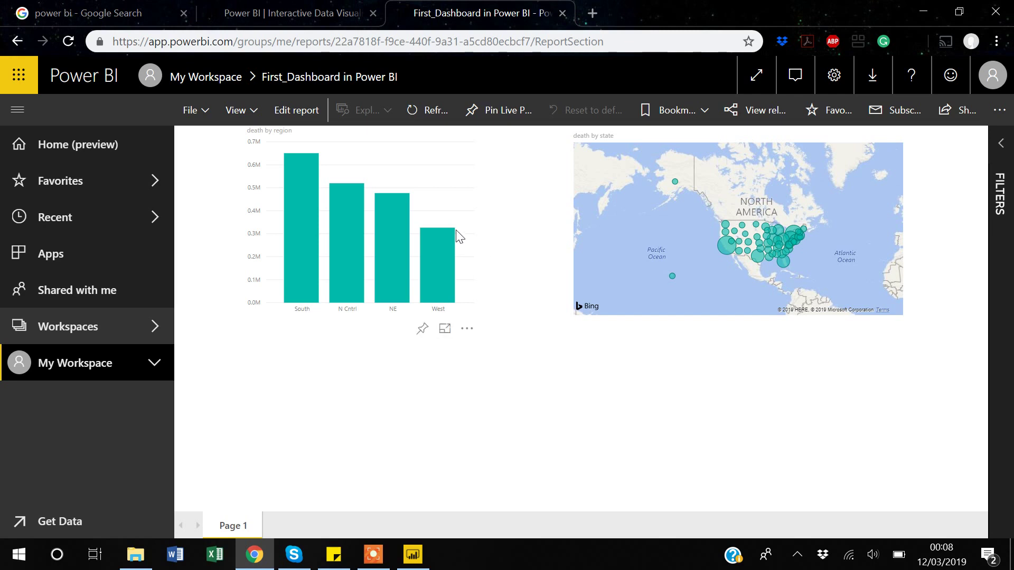
{"action": "left_click", "coordinate": [422, 330]}
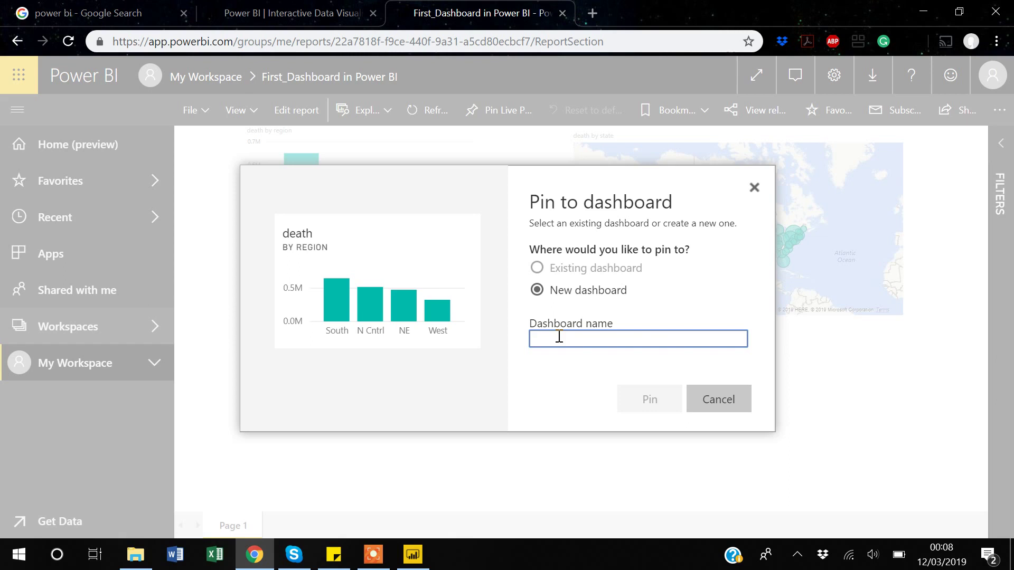
{"action": "type", "text": "T"}
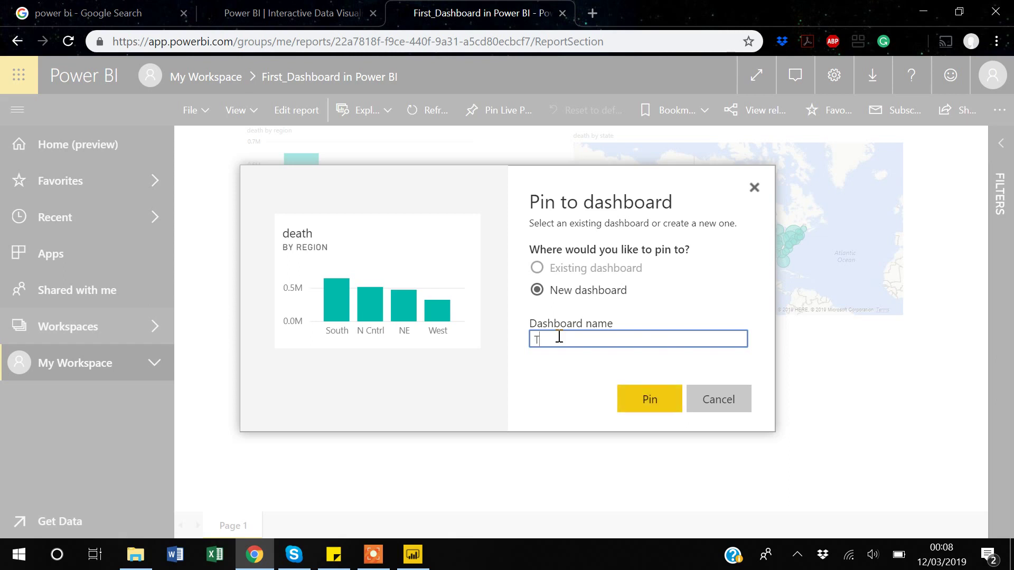
{"action": "type", "text": "esting"}
{"action": "left_click", "coordinate": [648, 404]}
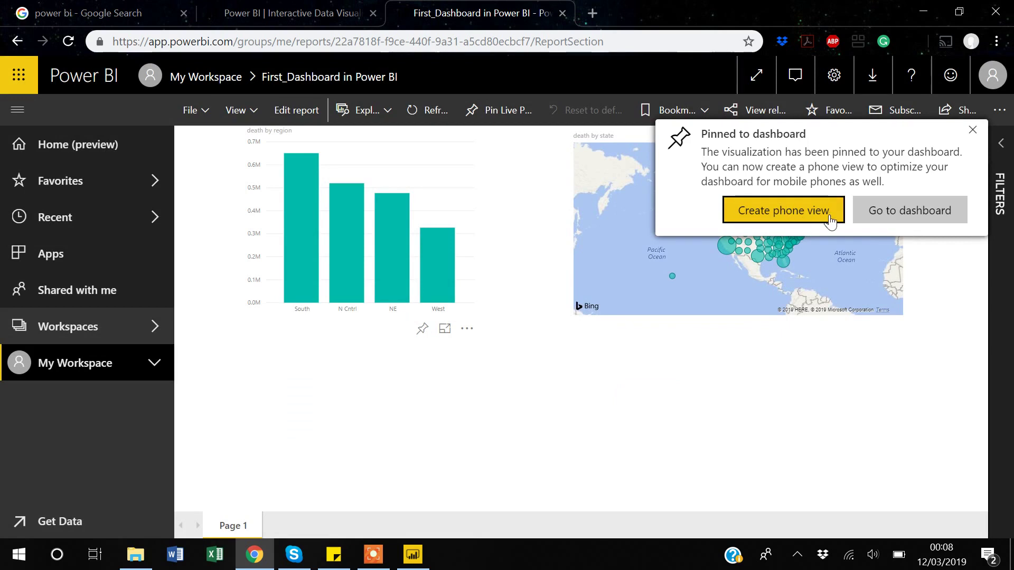
{"action": "left_click", "coordinate": [887, 217]}
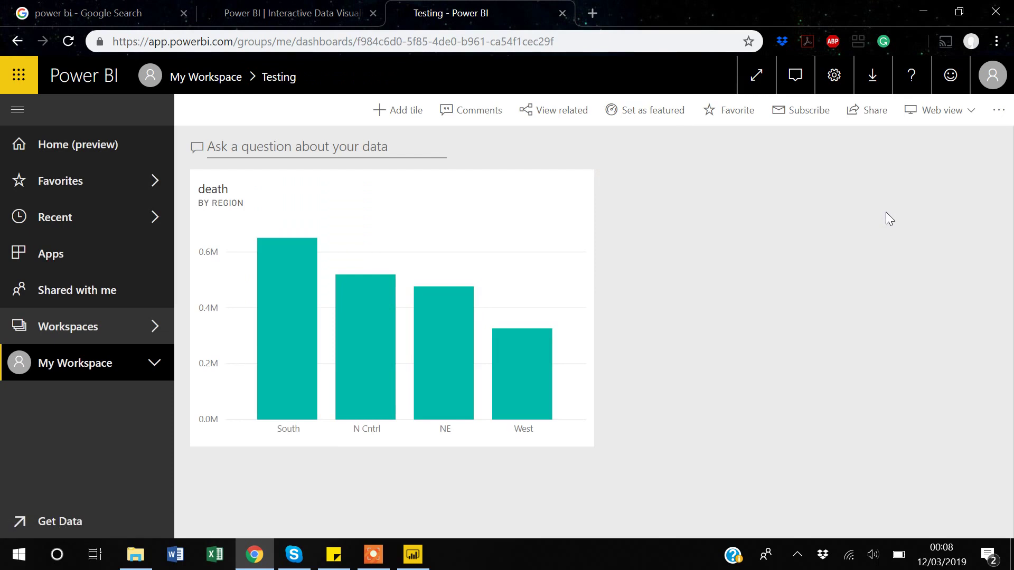
Check the workspace list, expand the contents of My Workspace and view the Testing dashboard.
{"action": "left_click", "coordinate": [59, 334]}
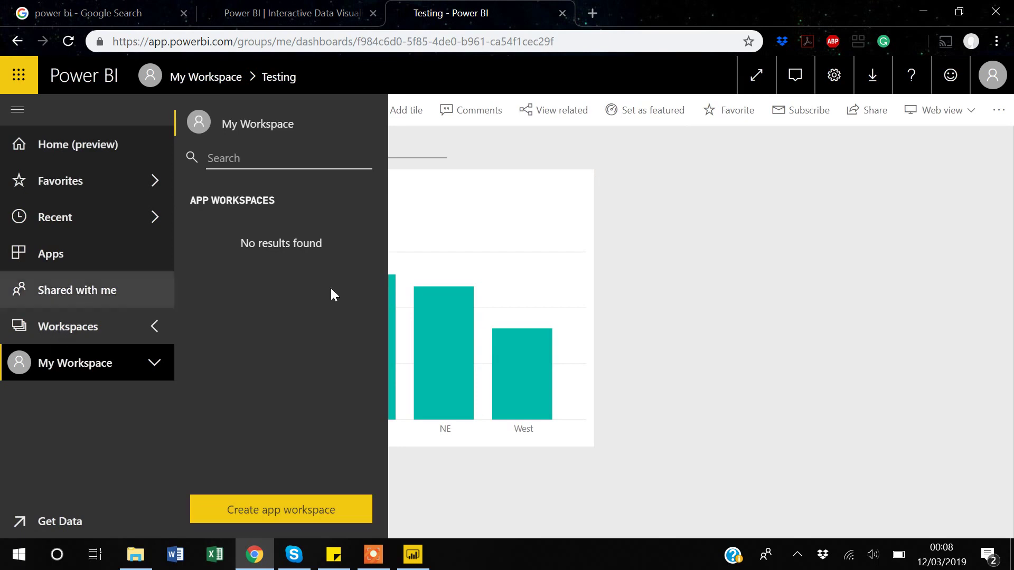
{"action": "left_click", "coordinate": [597, 274]}
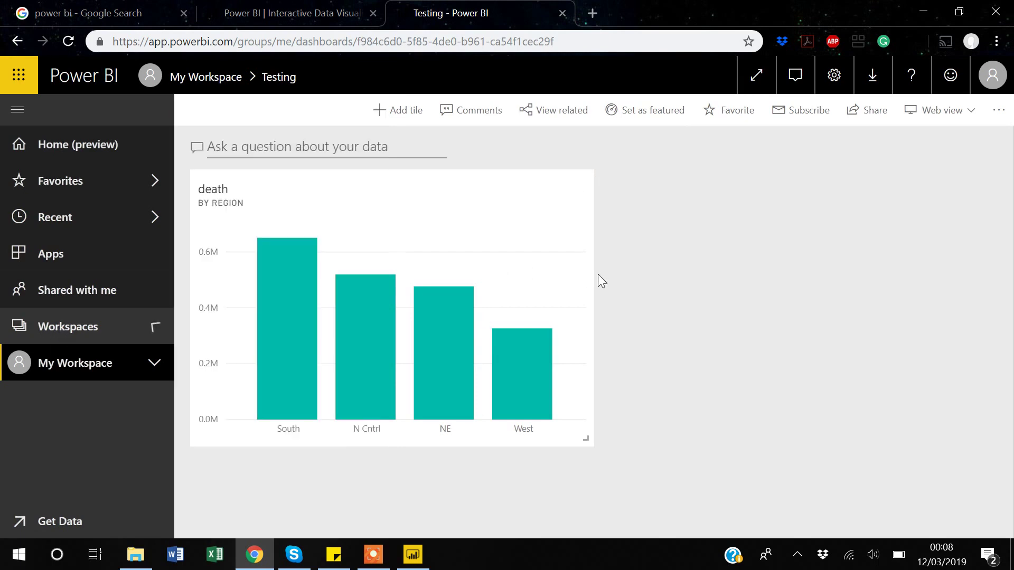
{"action": "left_click", "coordinate": [148, 369]}
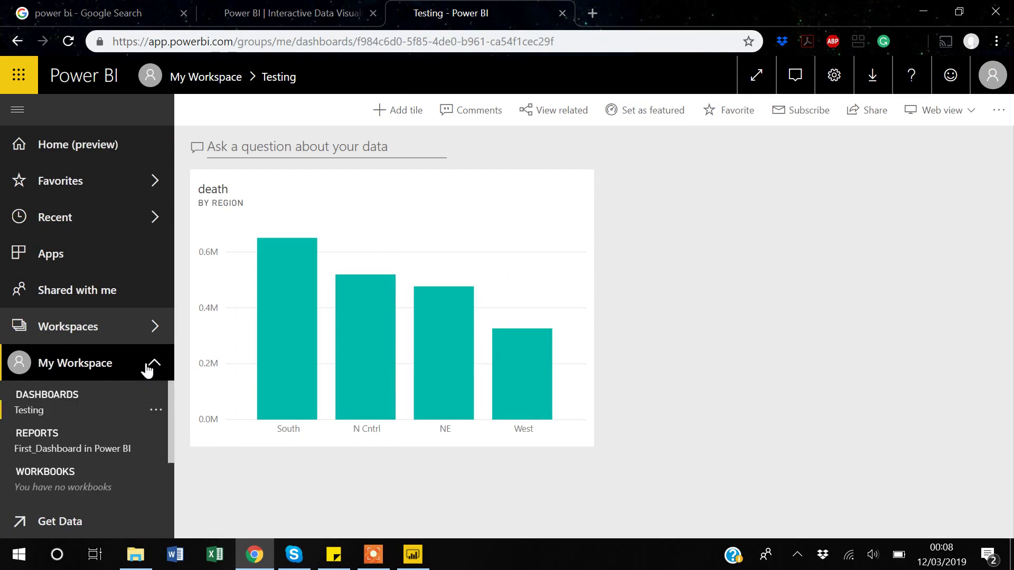
{"action": "left_click", "coordinate": [34, 418]}
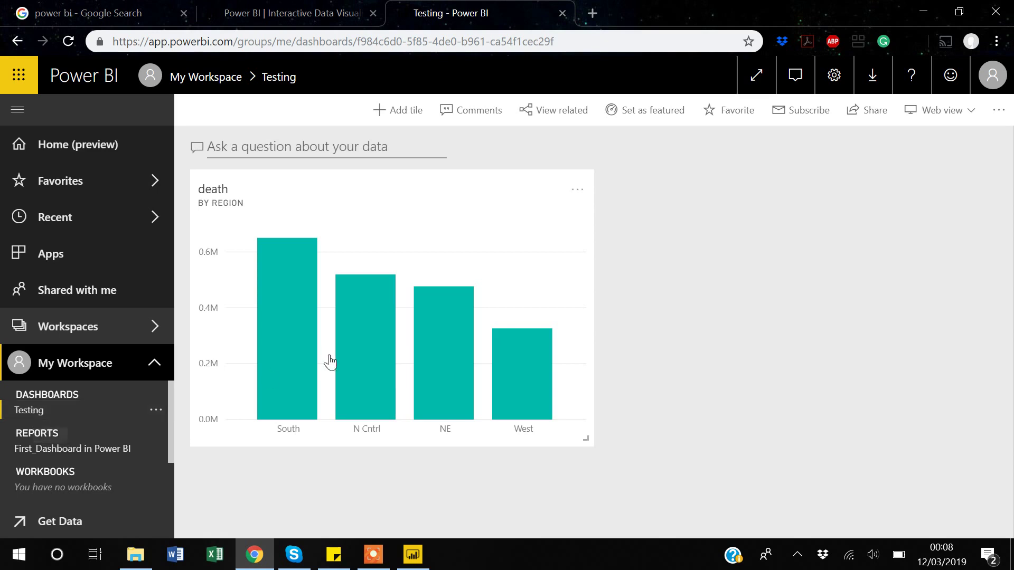
Pin the death by state map from the First_Dashboard in Power BI report to the existing Testing dashboard and go to that dashboard.
{"action": "left_click", "coordinate": [50, 455]}
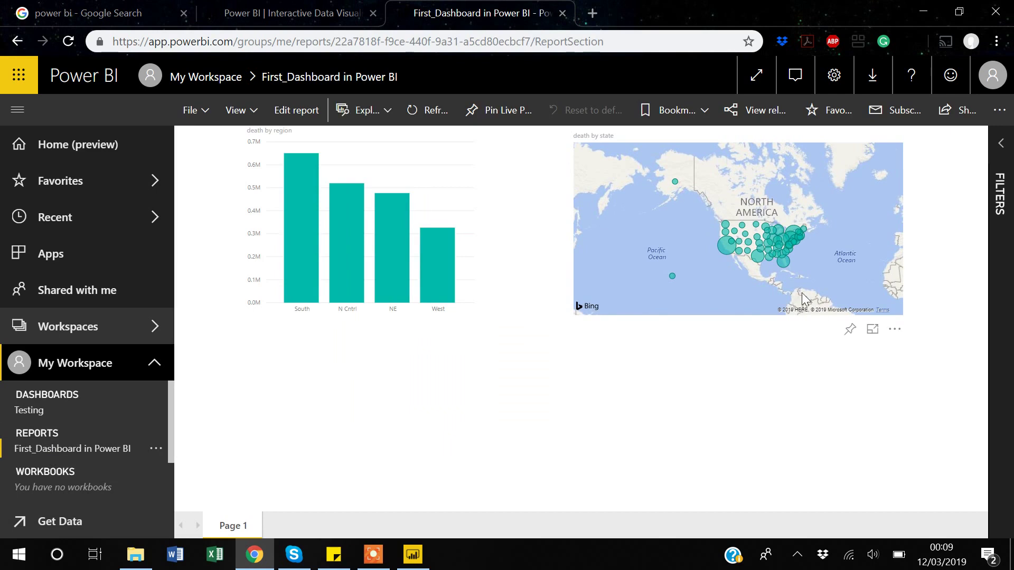
{"action": "left_click", "coordinate": [851, 331]}
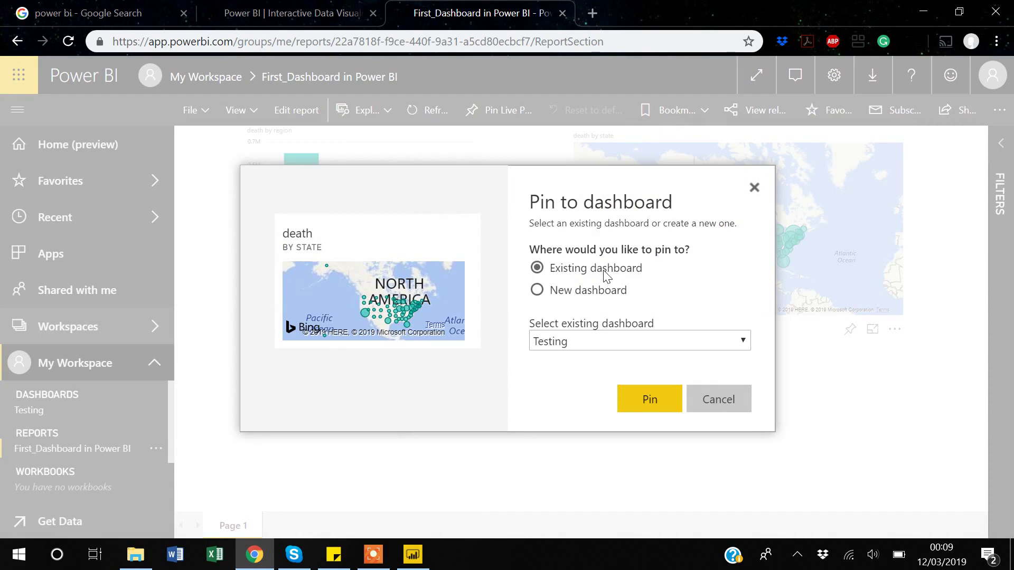
{"action": "left_click", "coordinate": [648, 404]}
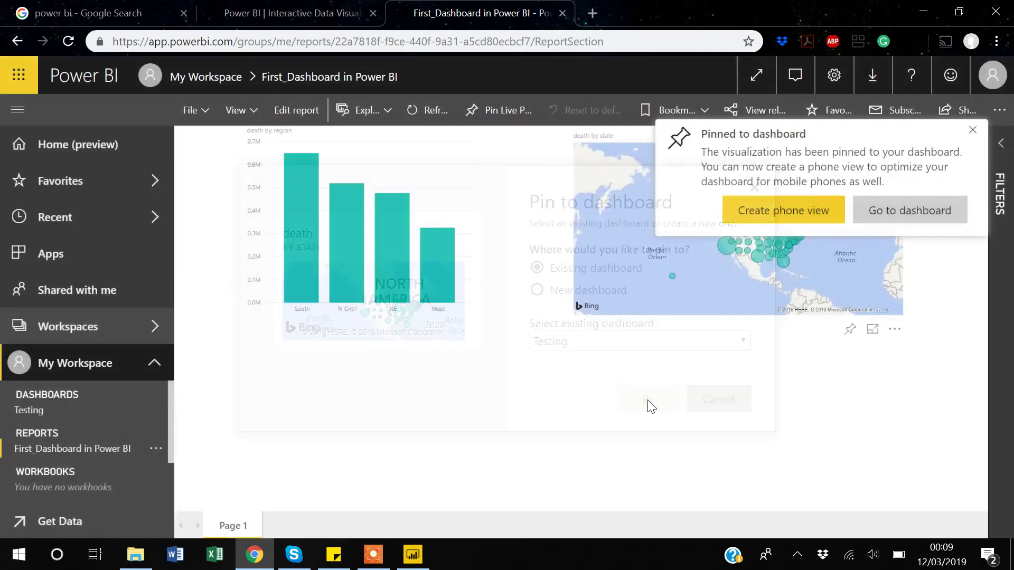
{"action": "left_click", "coordinate": [891, 214]}
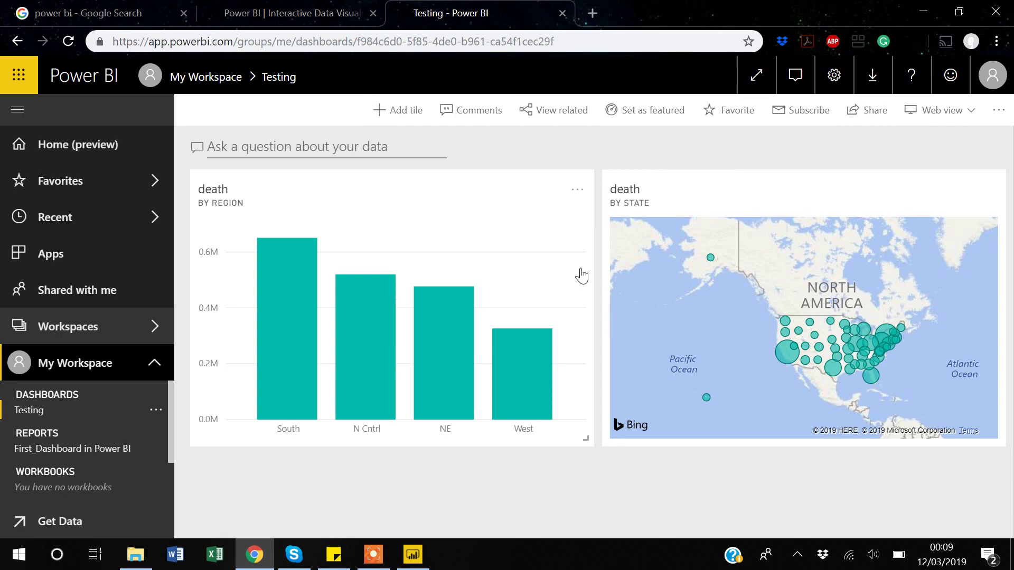
Open the underlying report from the death by region tile and cross-filter the state map by South, N Cntrl, NE and West in turn.
{"action": "left_click", "coordinate": [296, 347]}
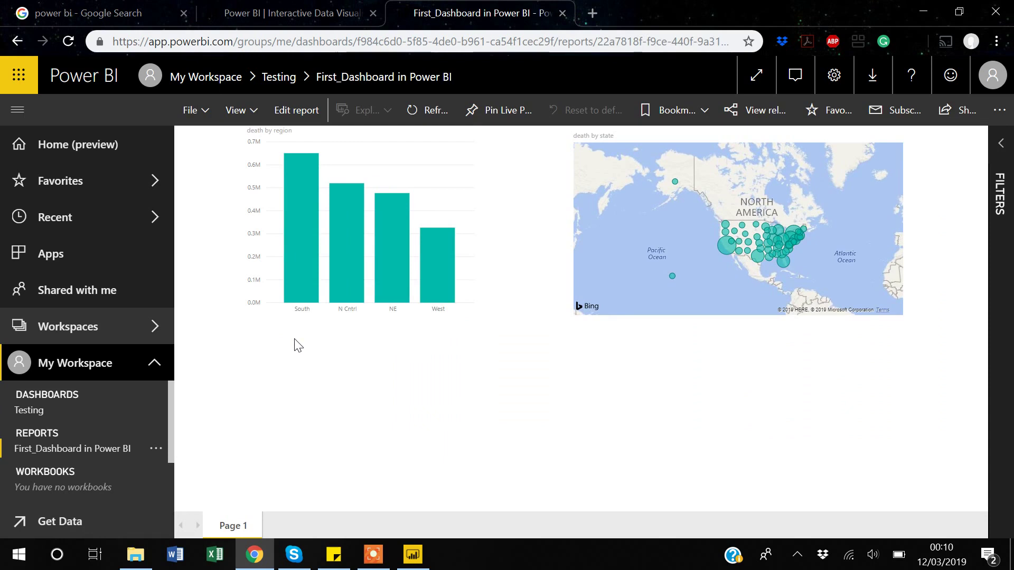
{"action": "left_click", "coordinate": [298, 280]}
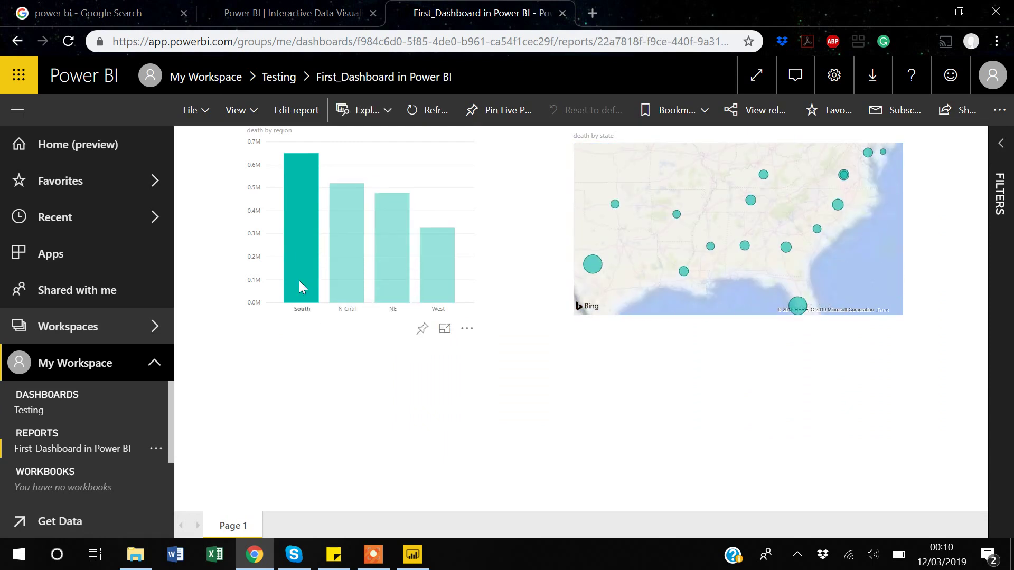
{"action": "left_click", "coordinate": [353, 283]}
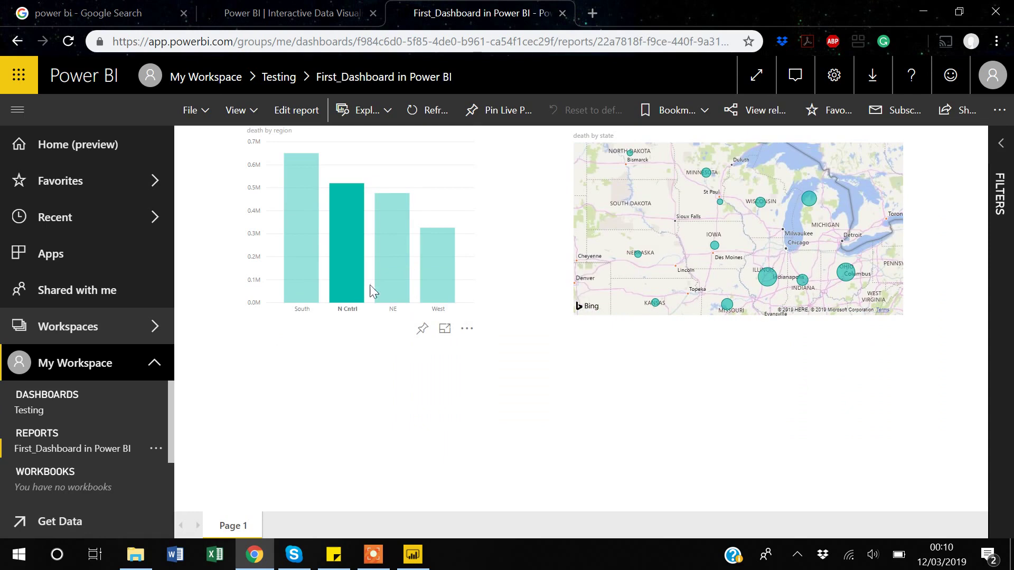
{"action": "left_click", "coordinate": [398, 274]}
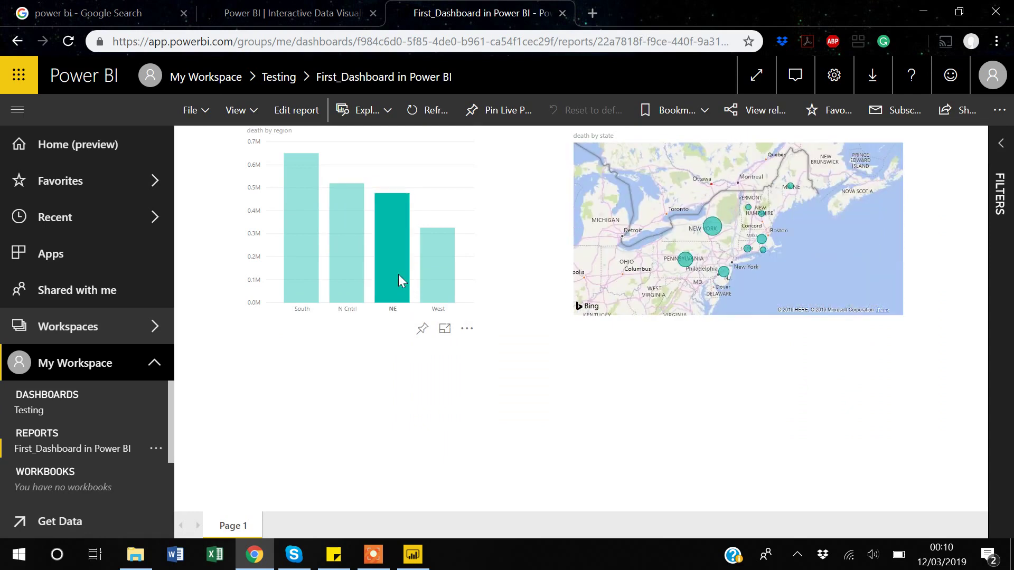
{"action": "left_click", "coordinate": [436, 274]}
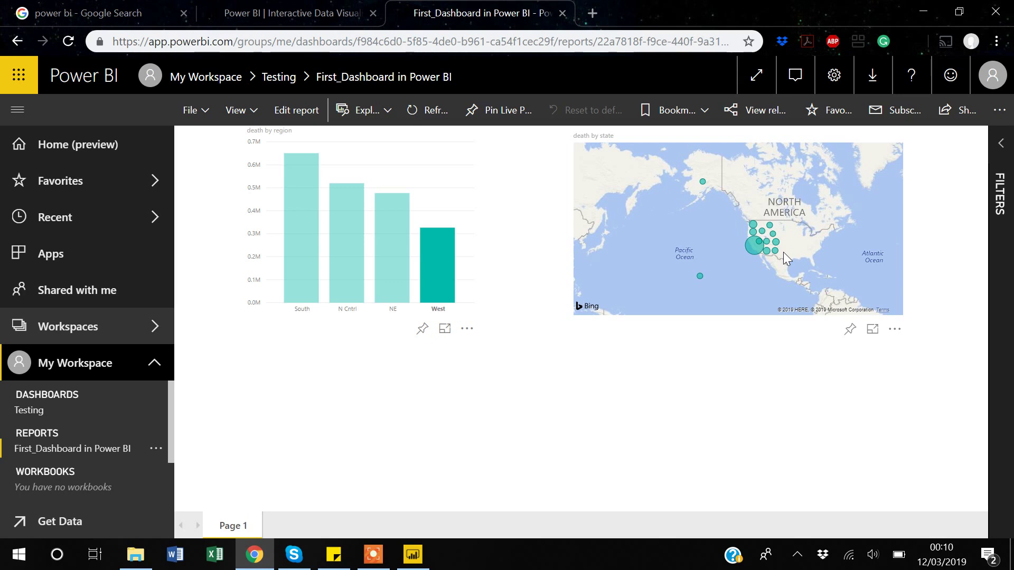
{"action": "left_click", "coordinate": [373, 556]}
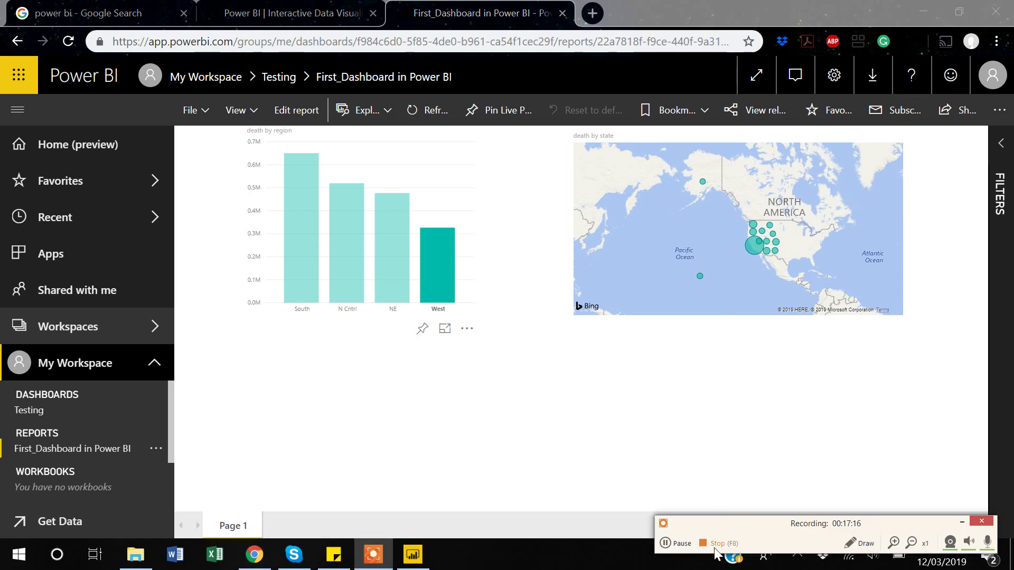